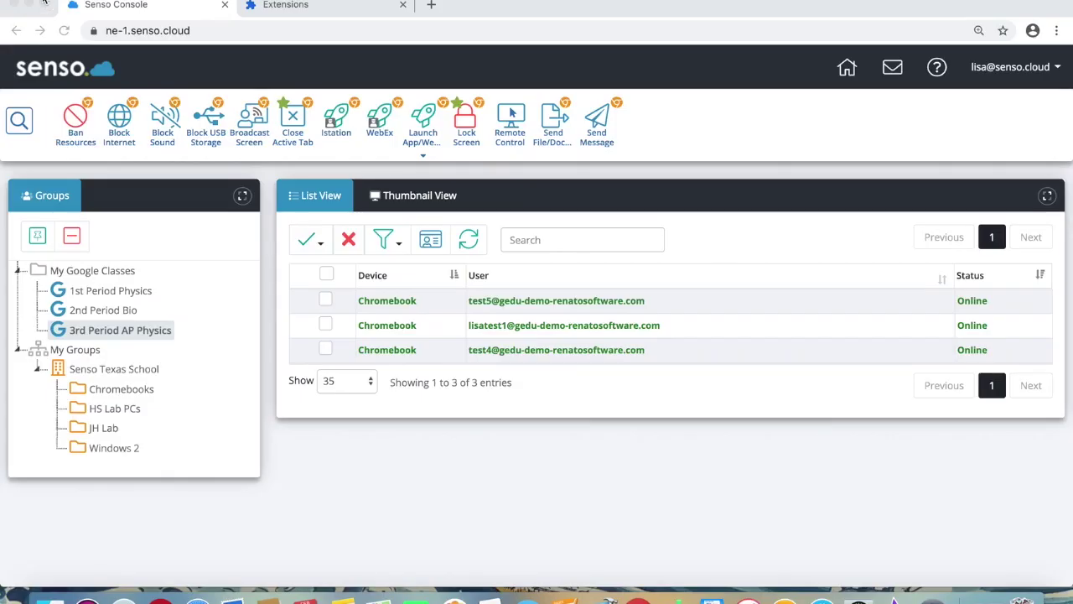
- Switch the browser to full screen so the 3rd Period AP Physics dashboard fills the display
click(45, 5)
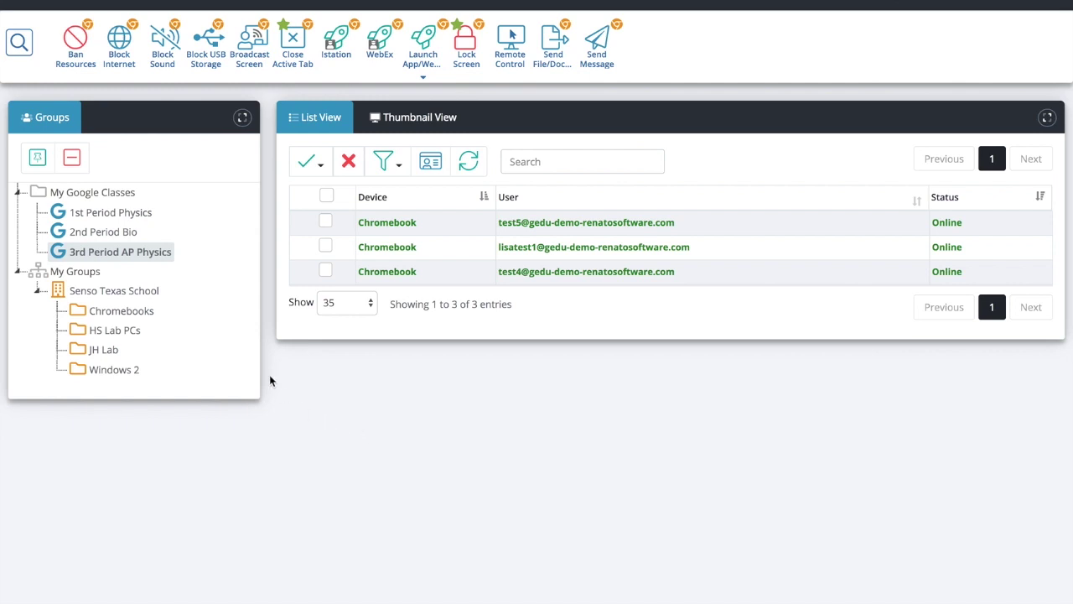
- Browse the 1st Period Physics, 2nd Period Bio and 3rd Period AP Physics groups, then show Chromebooks as thumbnails
click(128, 213)
click(113, 233)
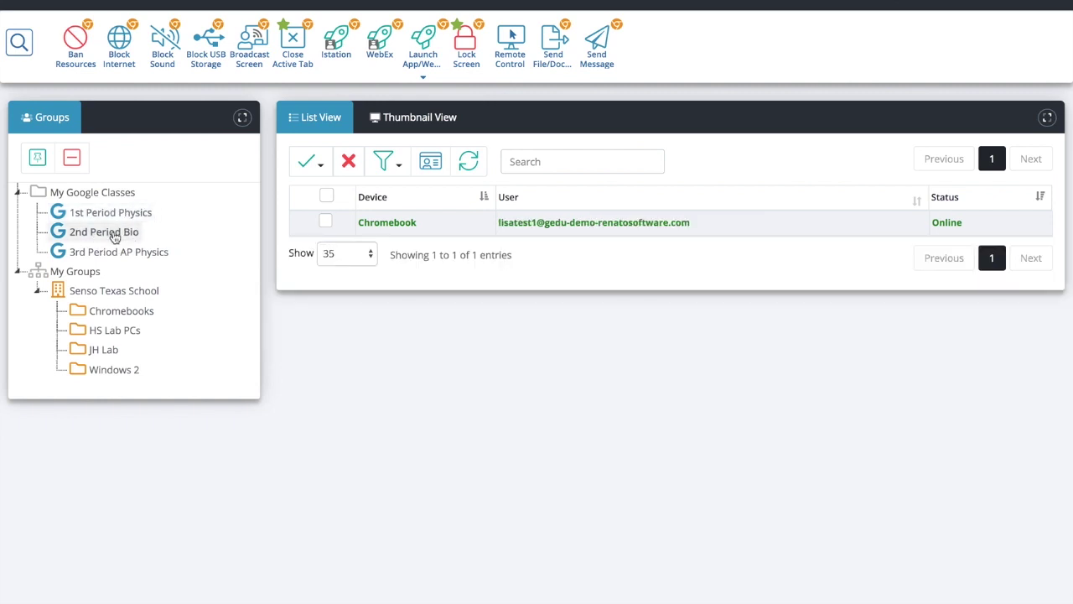
click(113, 252)
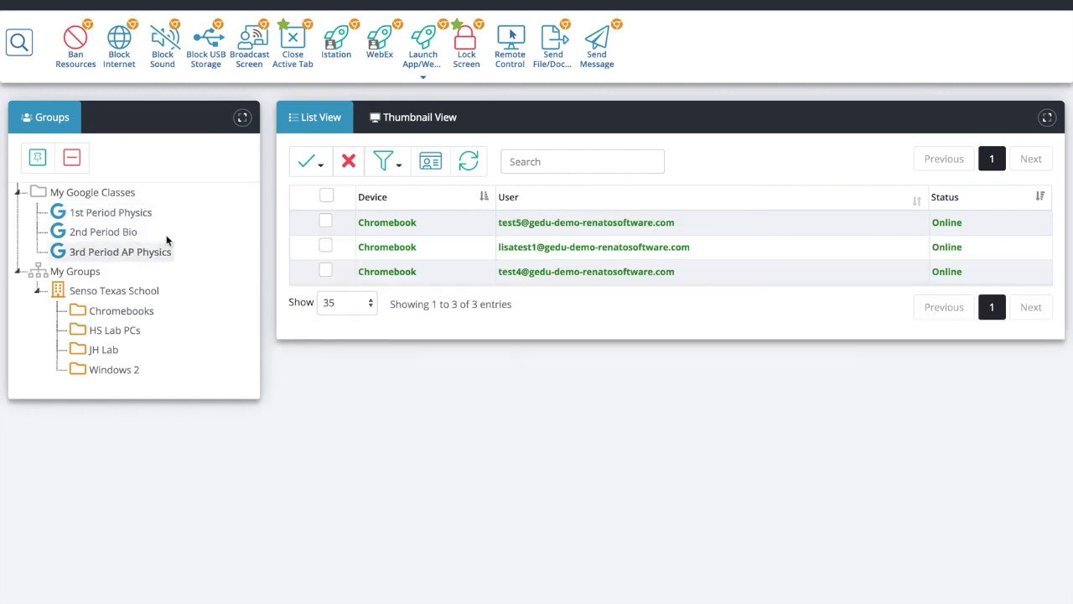
click(144, 313)
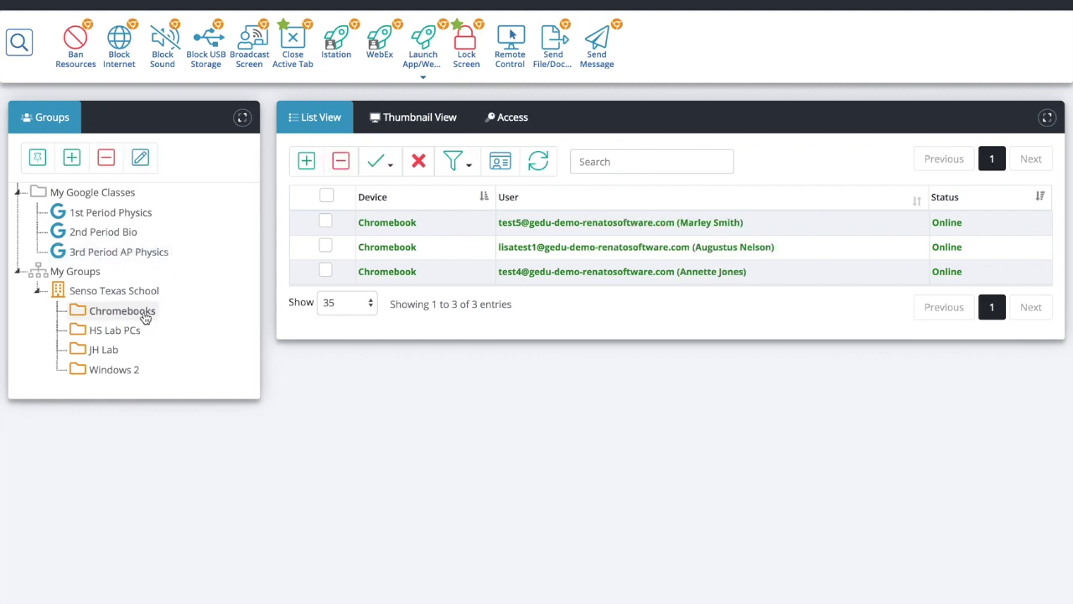
click(411, 115)
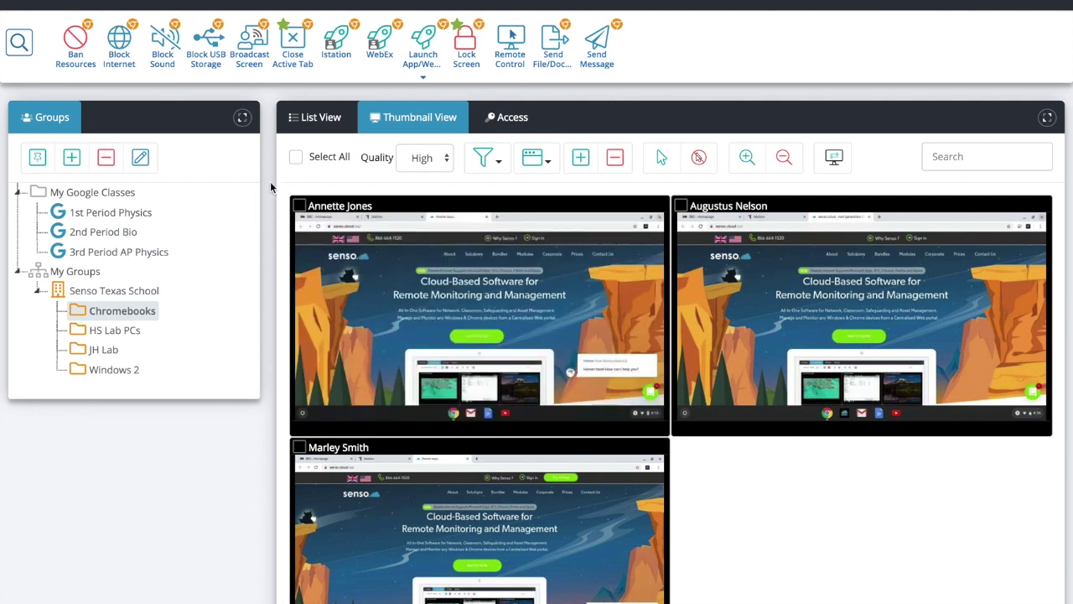
- Try Full, Username and Device Name as the thumbnail title
click(547, 171)
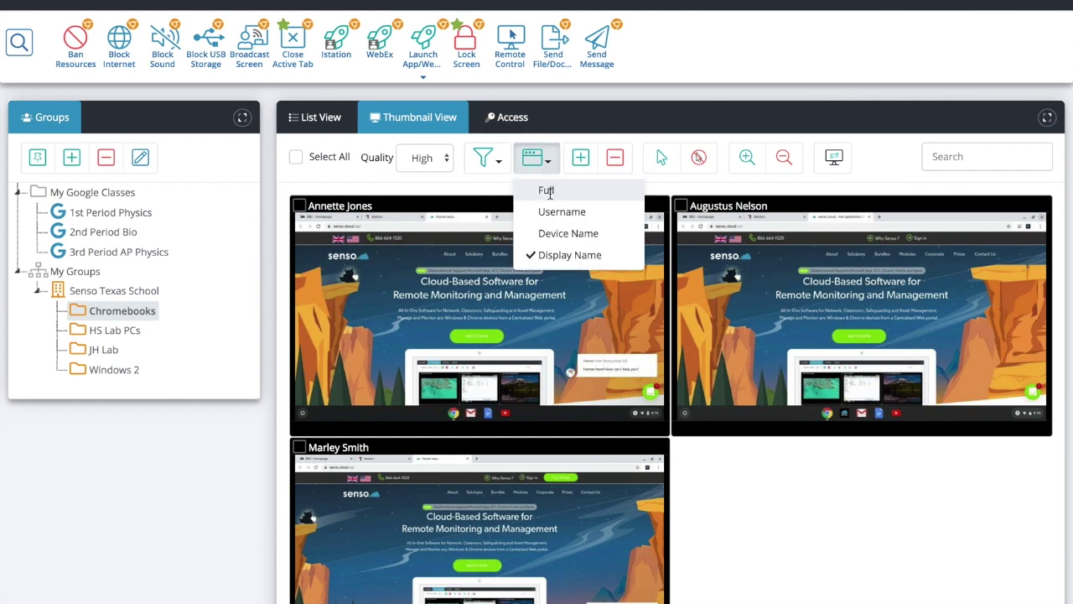
click(553, 191)
click(545, 161)
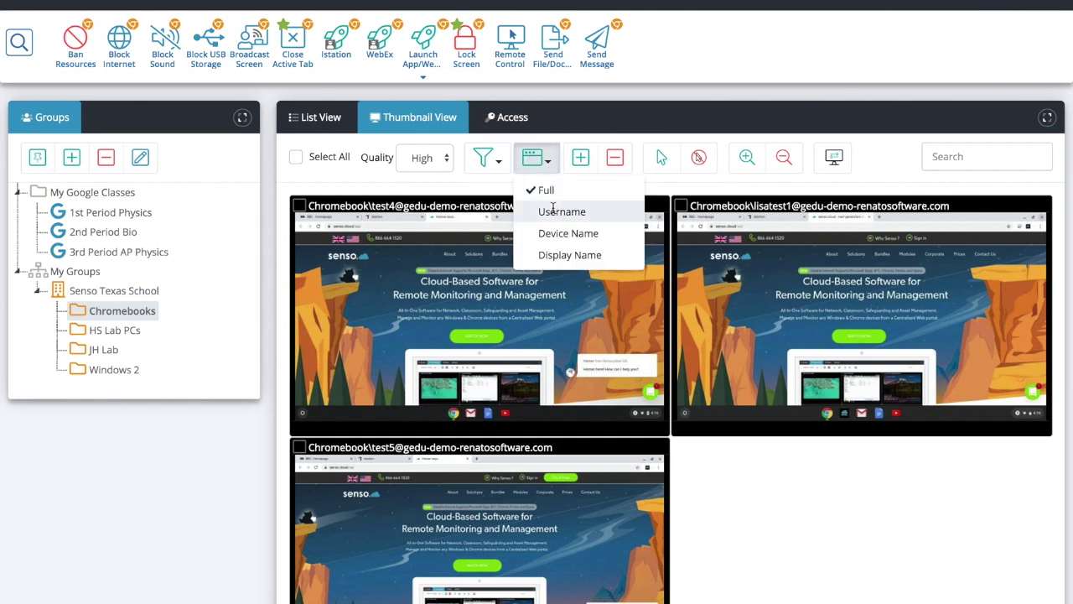
click(549, 212)
click(549, 171)
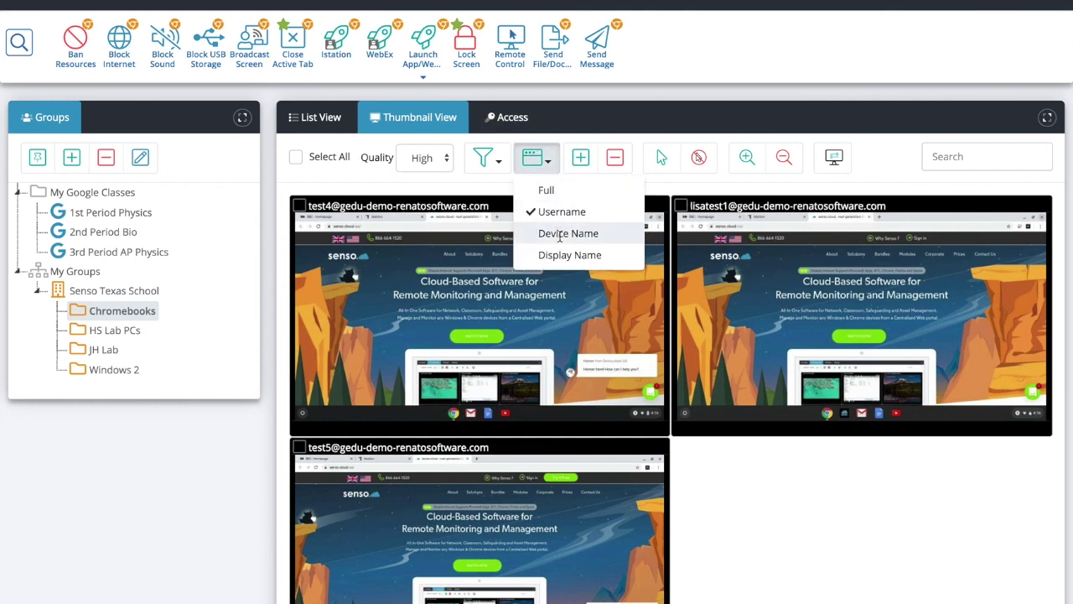
click(560, 233)
- Try Display Name, settle on Device Name titles, and open the first Chromebook's remote view
click(547, 162)
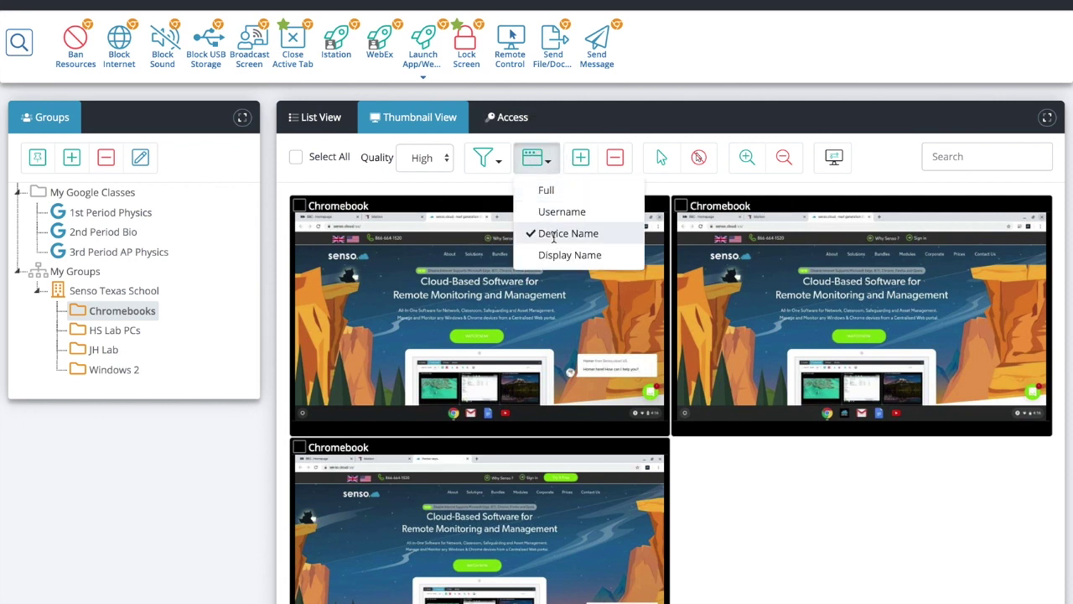
click(559, 253)
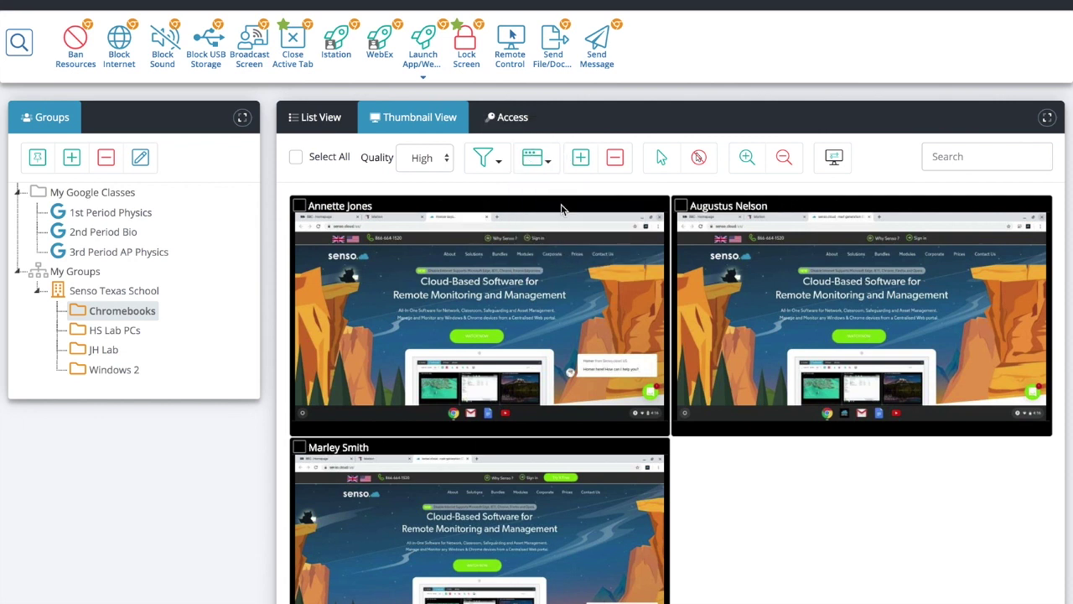
click(550, 166)
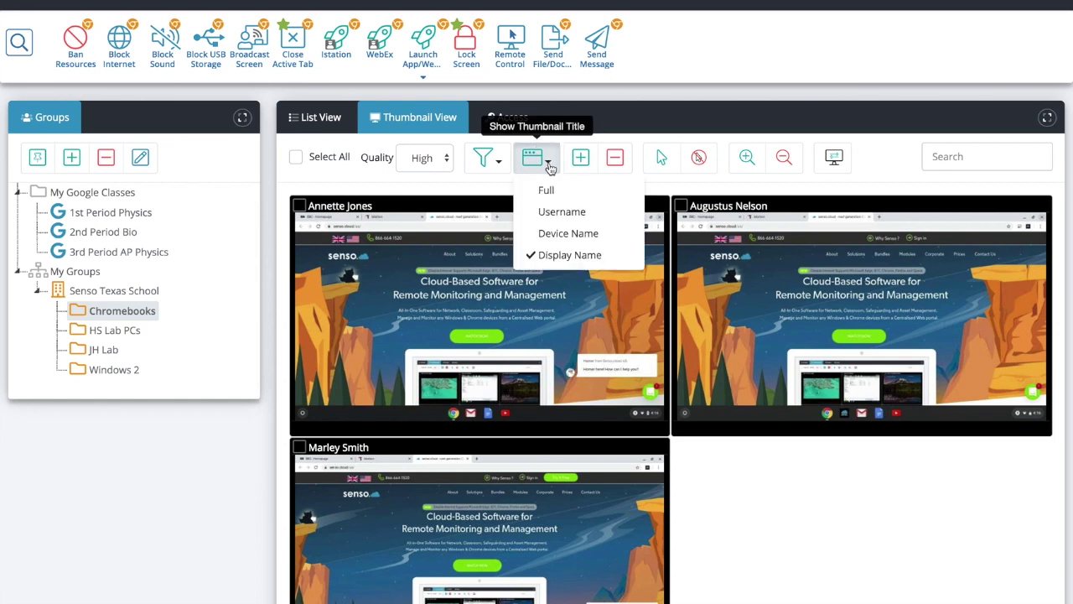
click(556, 233)
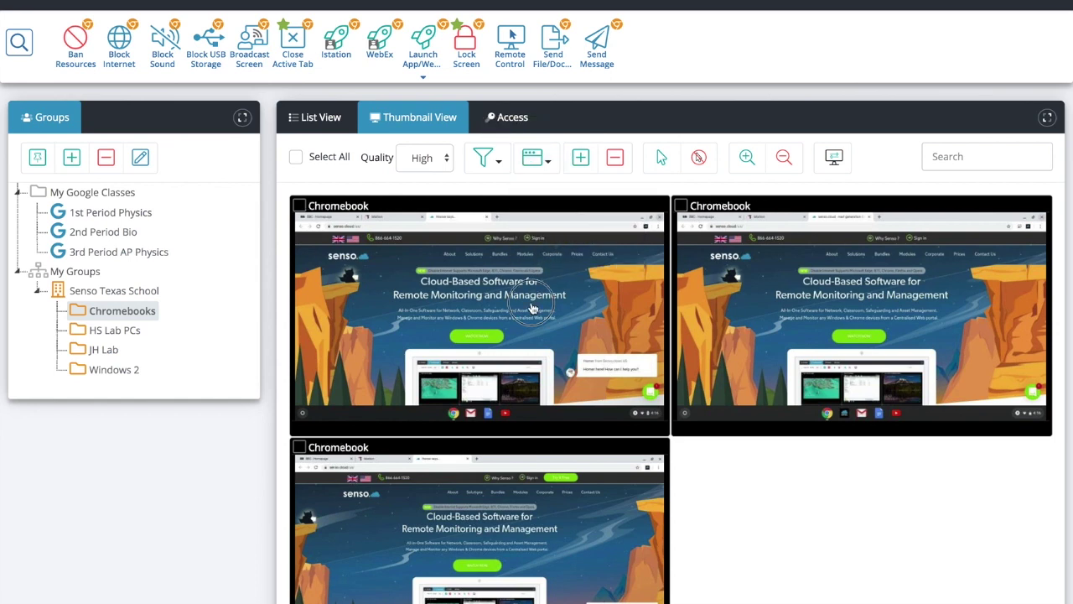
double_click(532, 309)
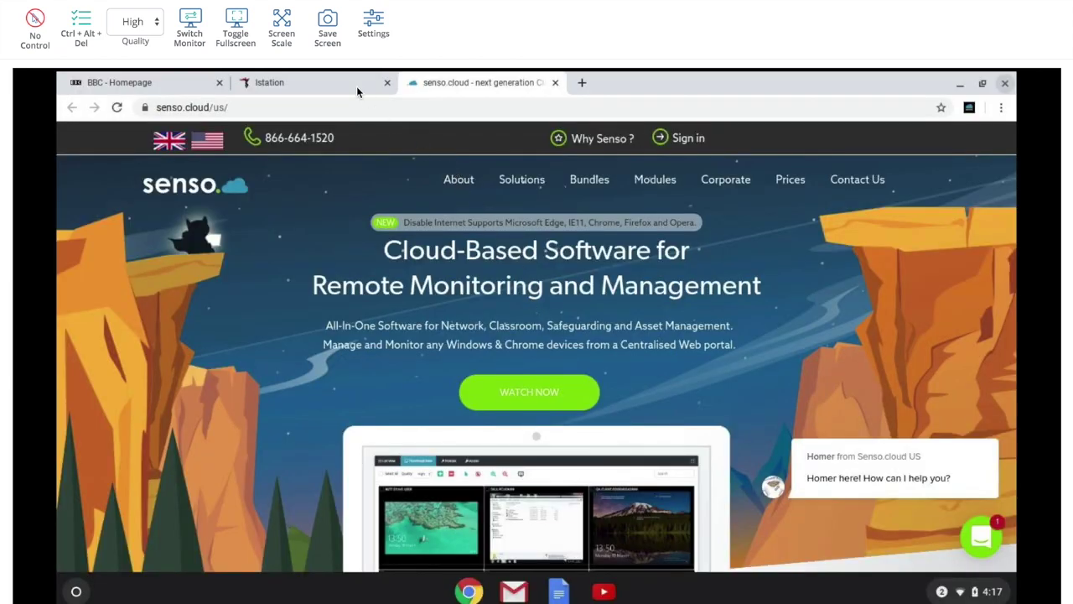
- Save a screenshot of the first Chromebook's screen and close the remote viewer
click(330, 25)
click(1053, 3)
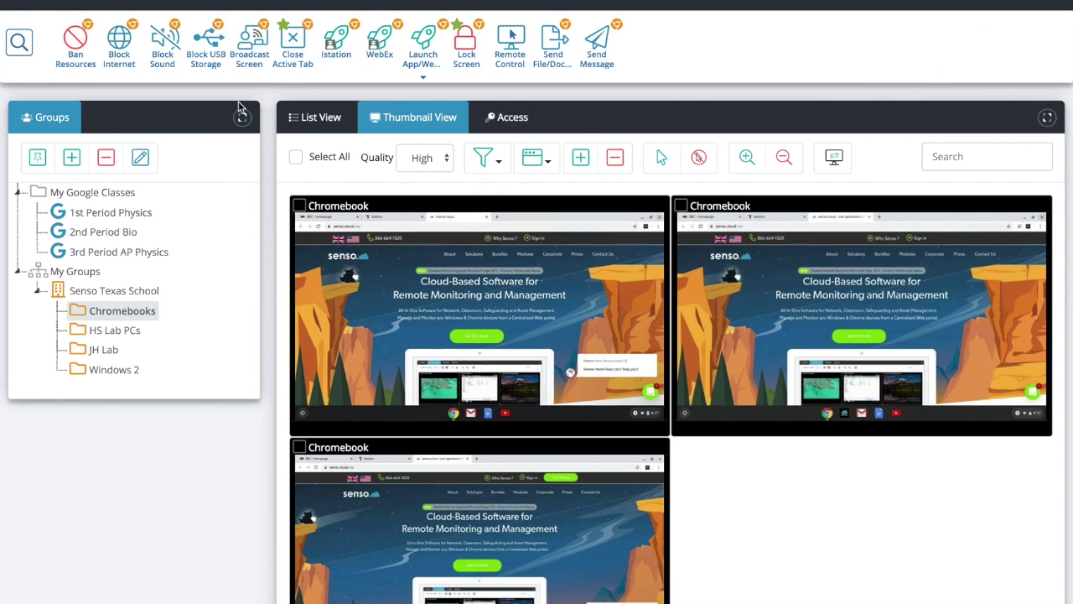
click(75, 47)
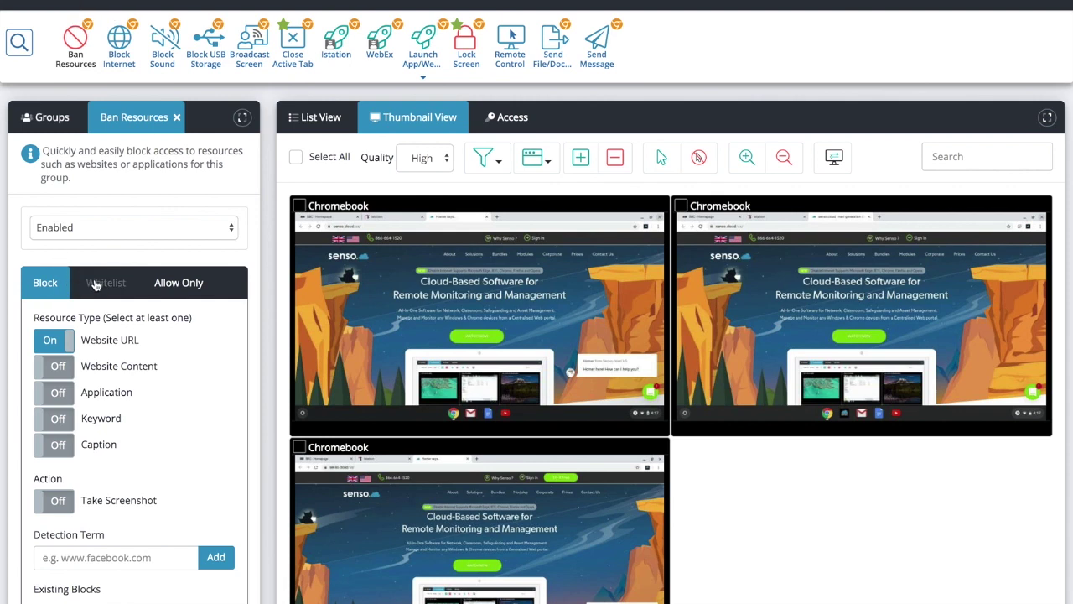
click(97, 283)
click(176, 282)
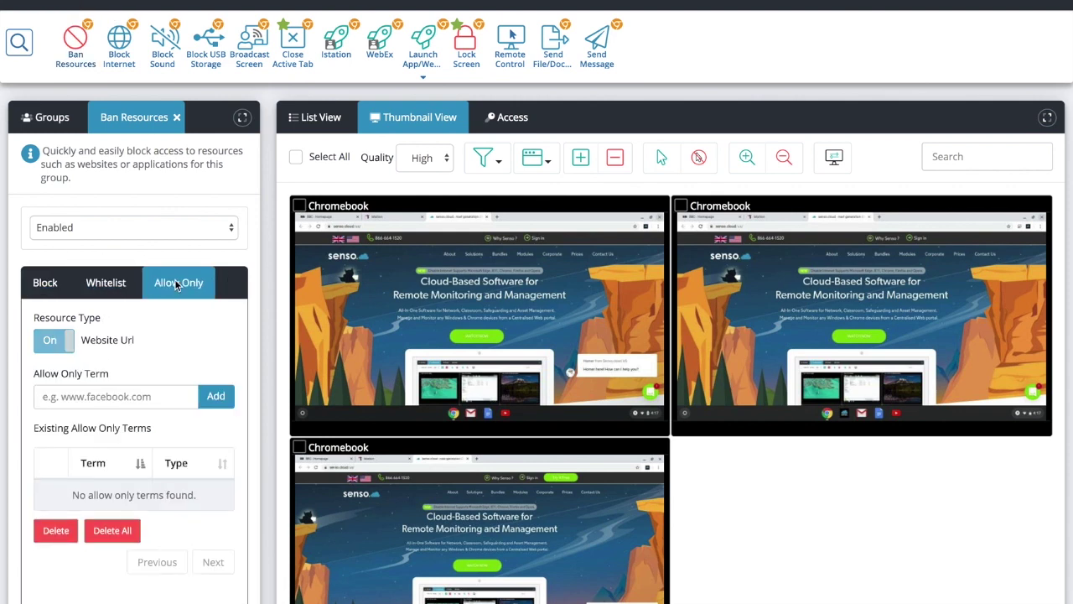
click(109, 283)
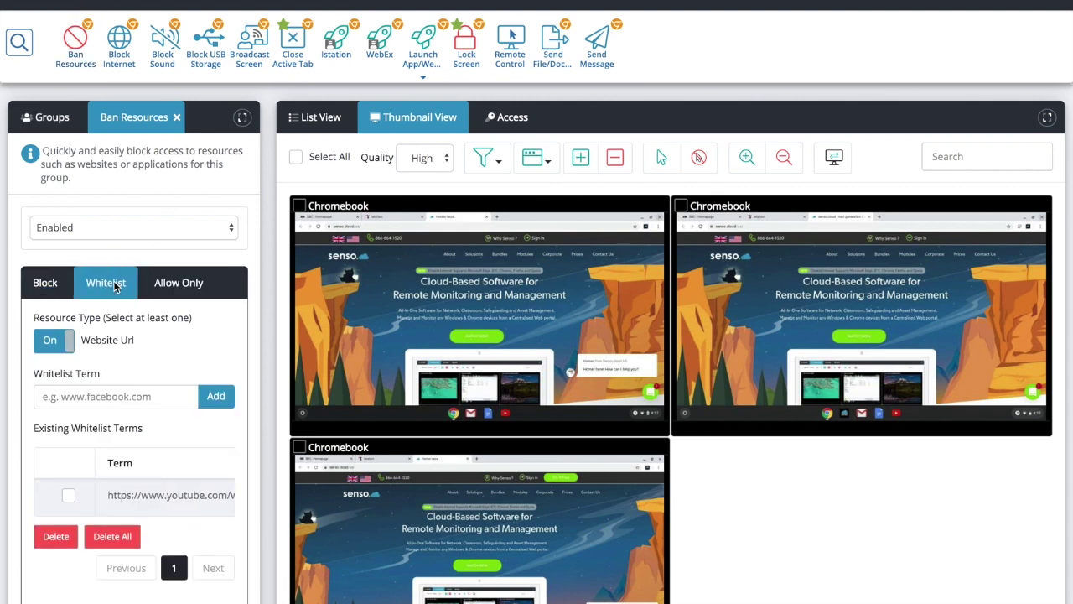
click(59, 284)
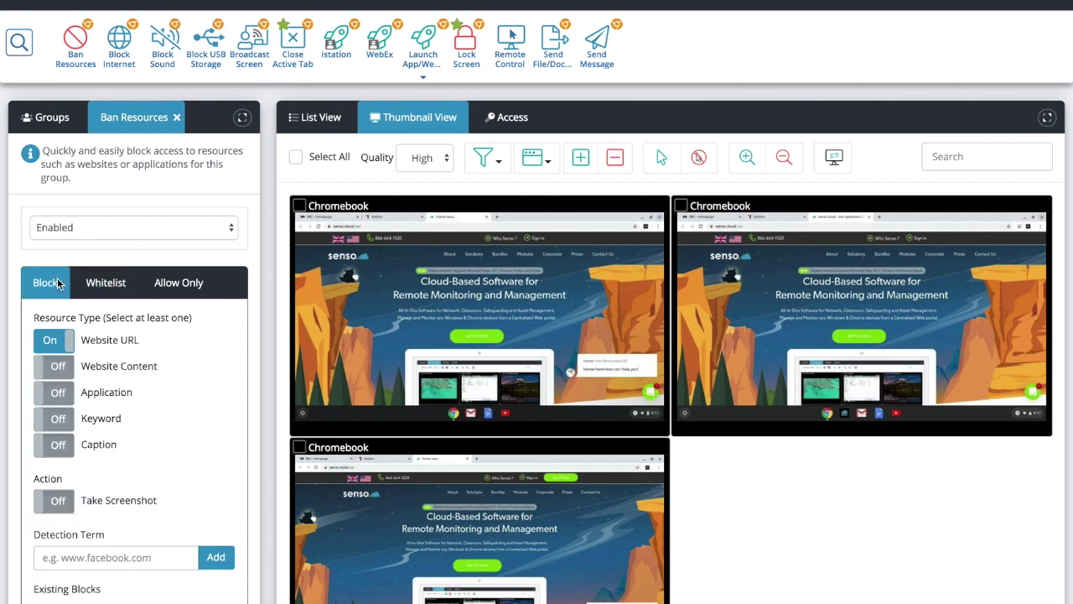
click(106, 228)
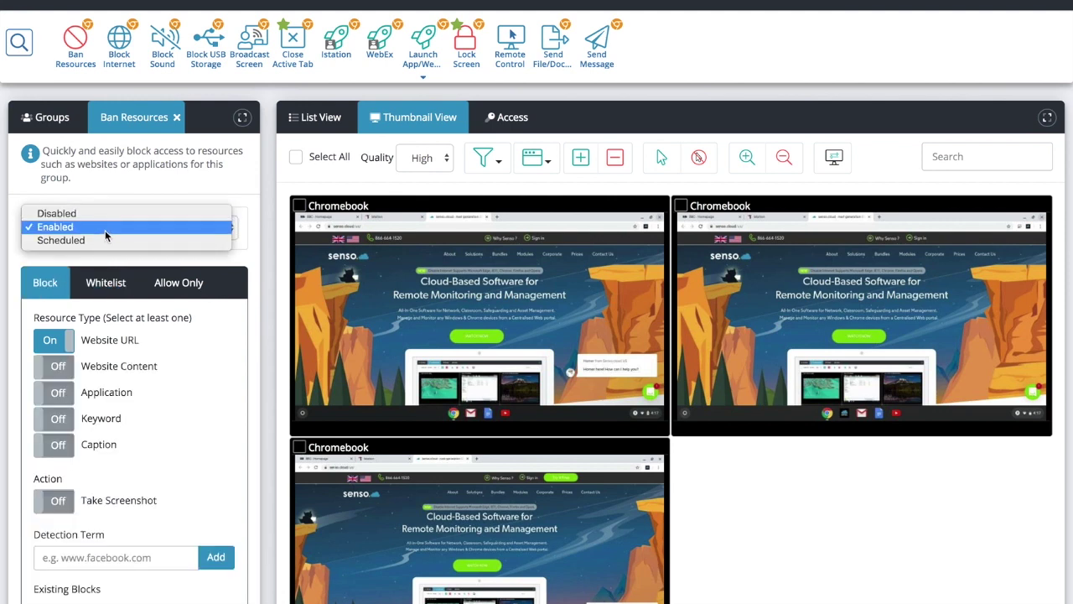
click(106, 241)
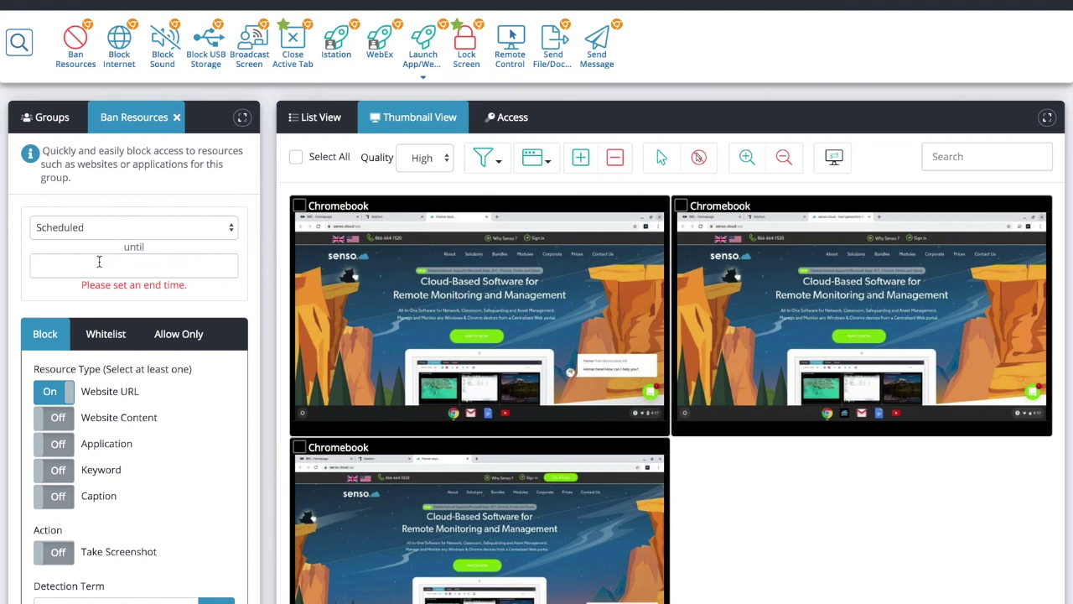
click(99, 263)
click(134, 186)
click(177, 119)
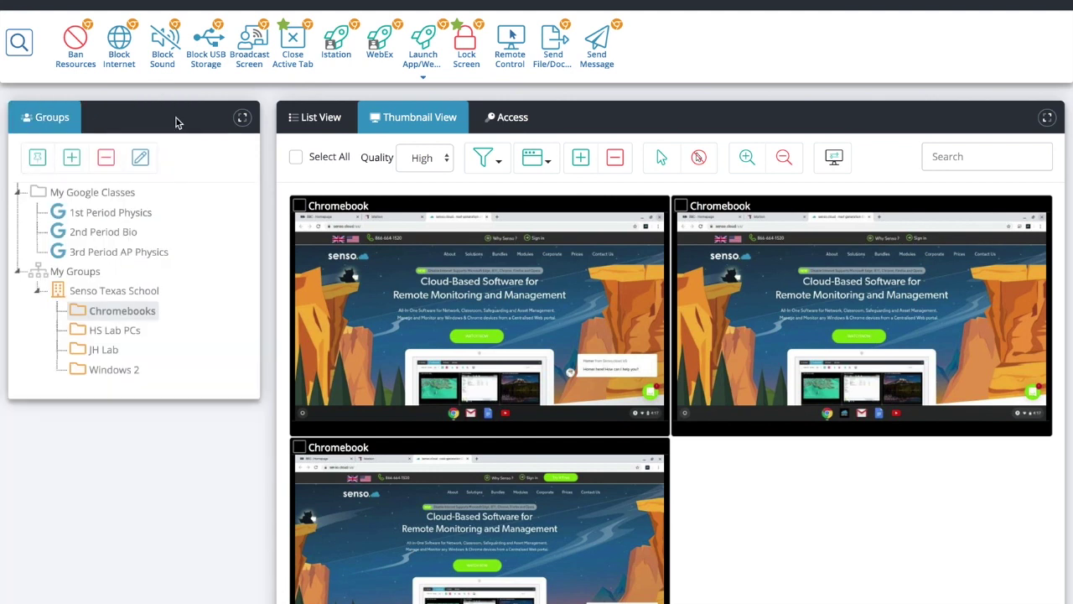
- Block internet access on all three Chromebooks
click(120, 39)
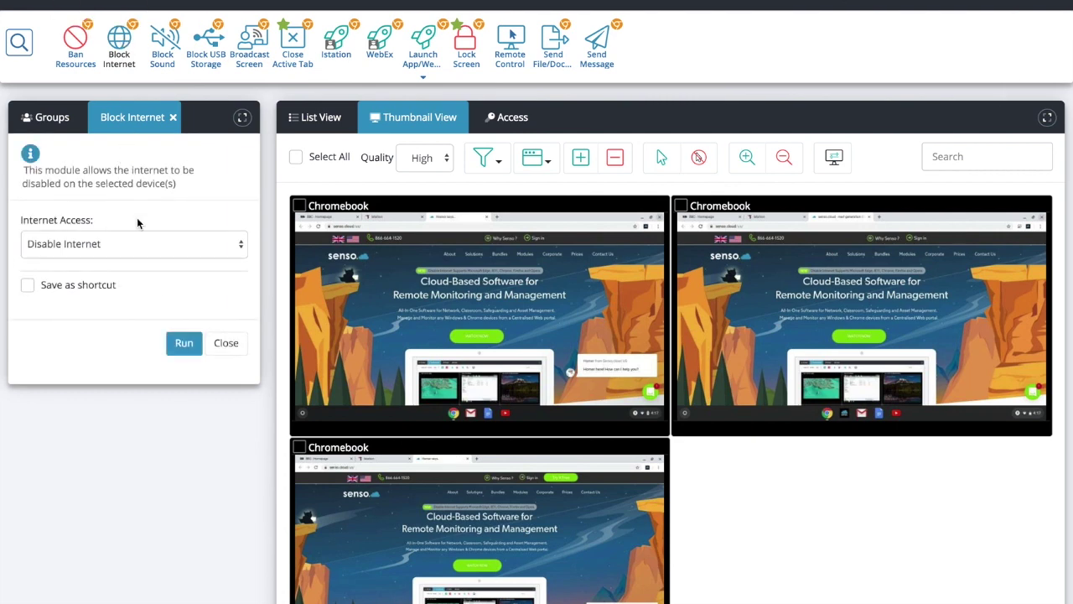
click(296, 158)
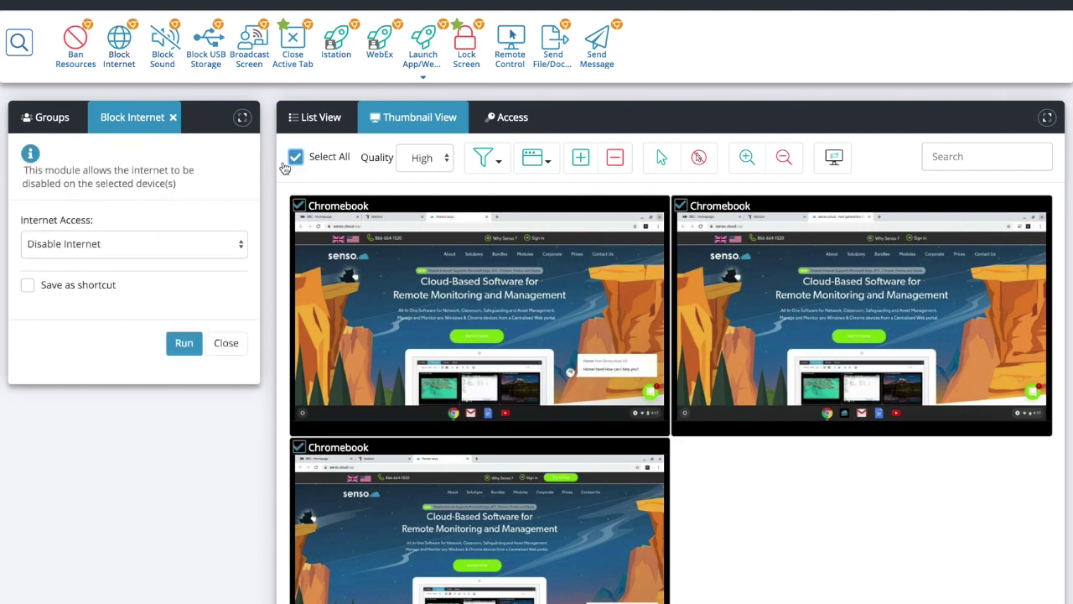
click(186, 343)
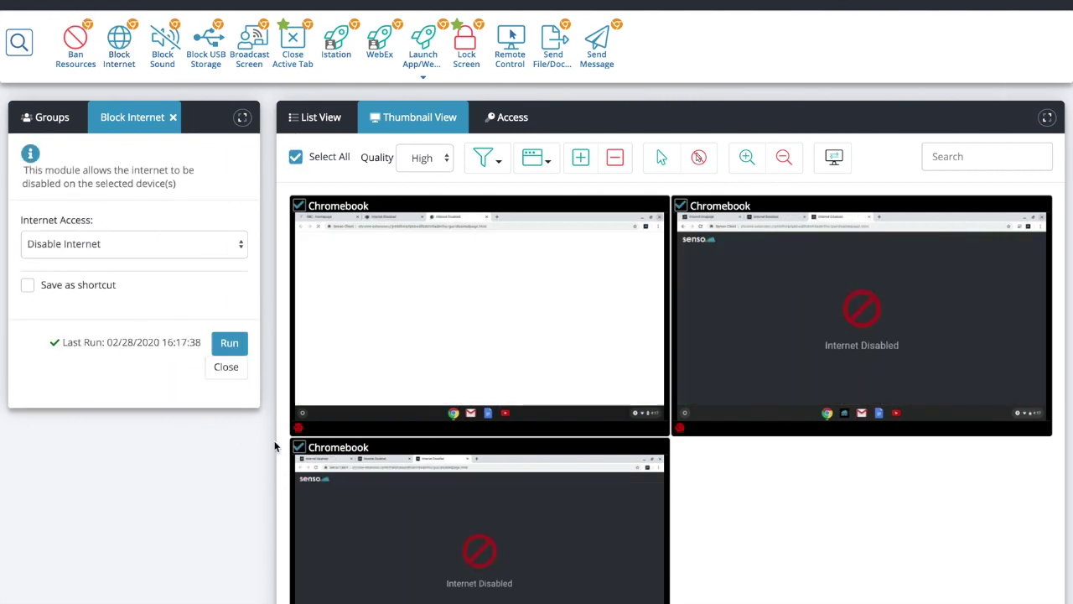
- Set Internet Access to Enable Internet and restore it on the selected Chromebooks
mouse_move(298, 430)
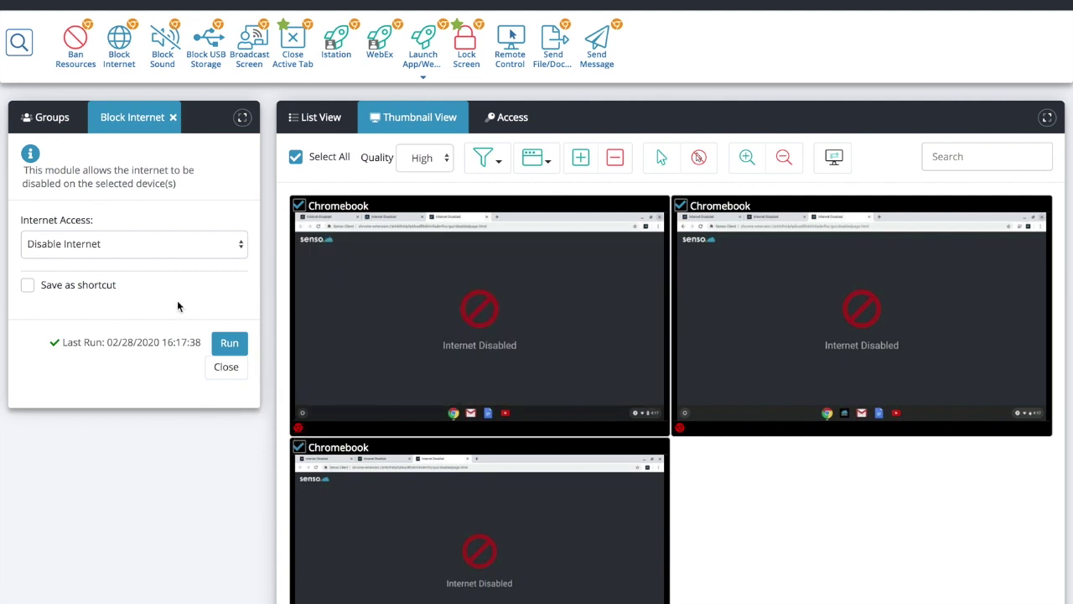
click(162, 254)
click(156, 255)
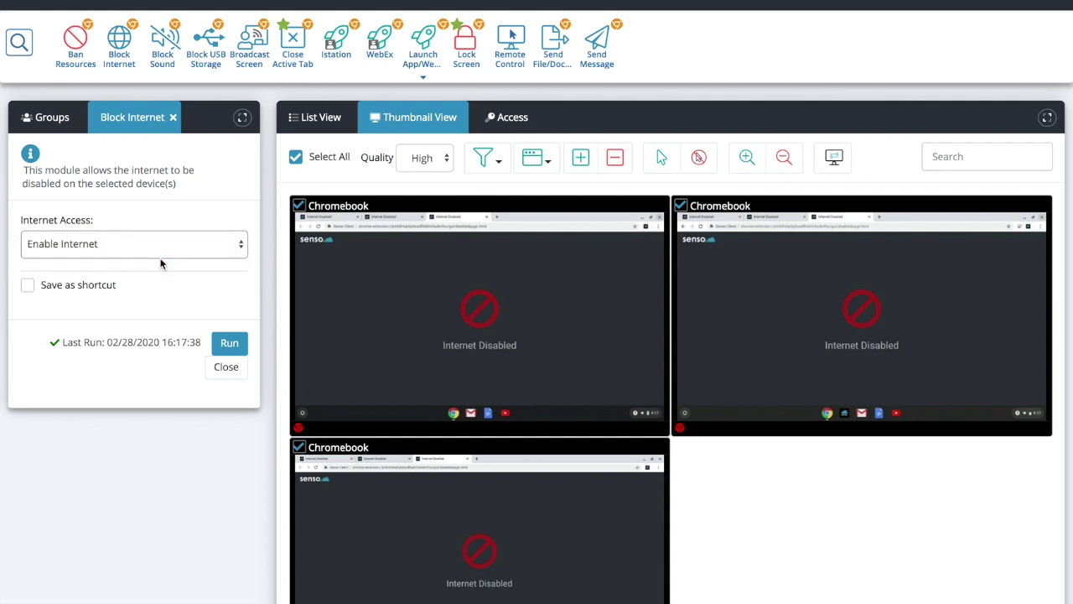
click(234, 343)
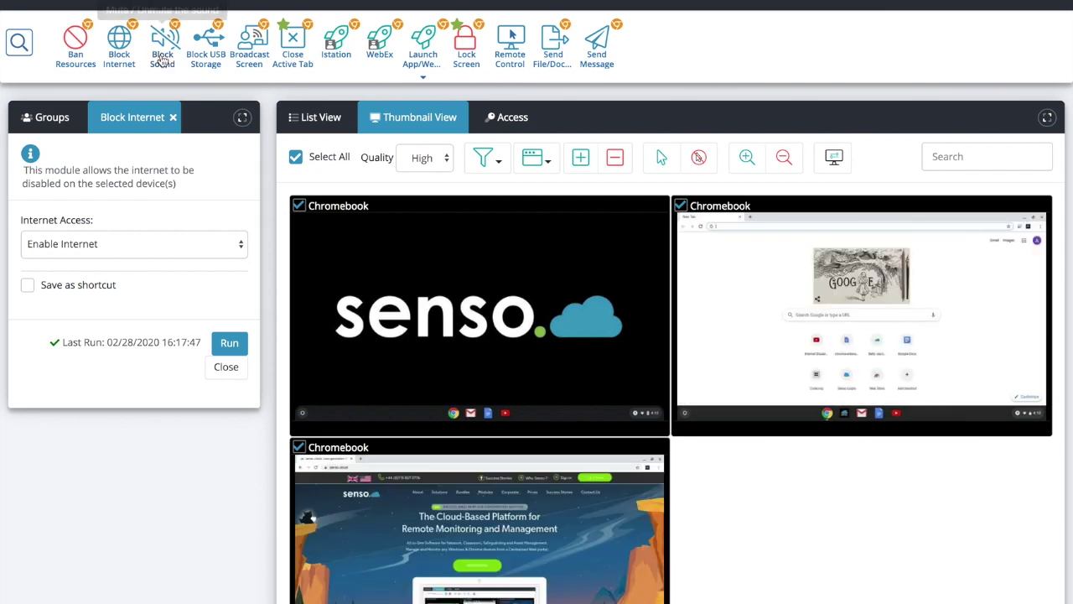
- Look at the sound-muting settings, then close the sound and internet-blocking panels
click(162, 59)
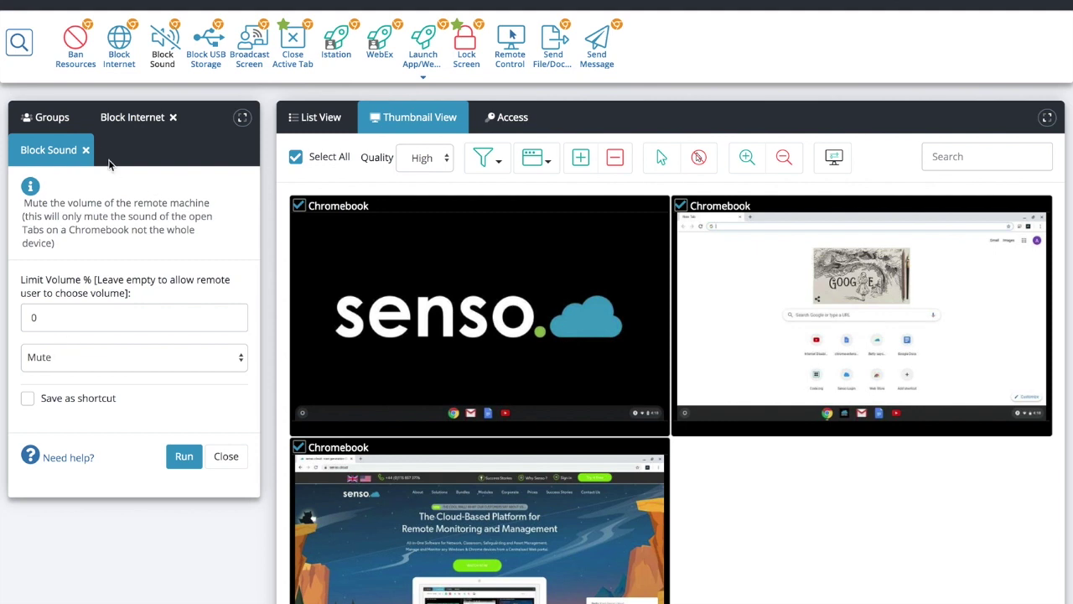
click(86, 149)
click(172, 118)
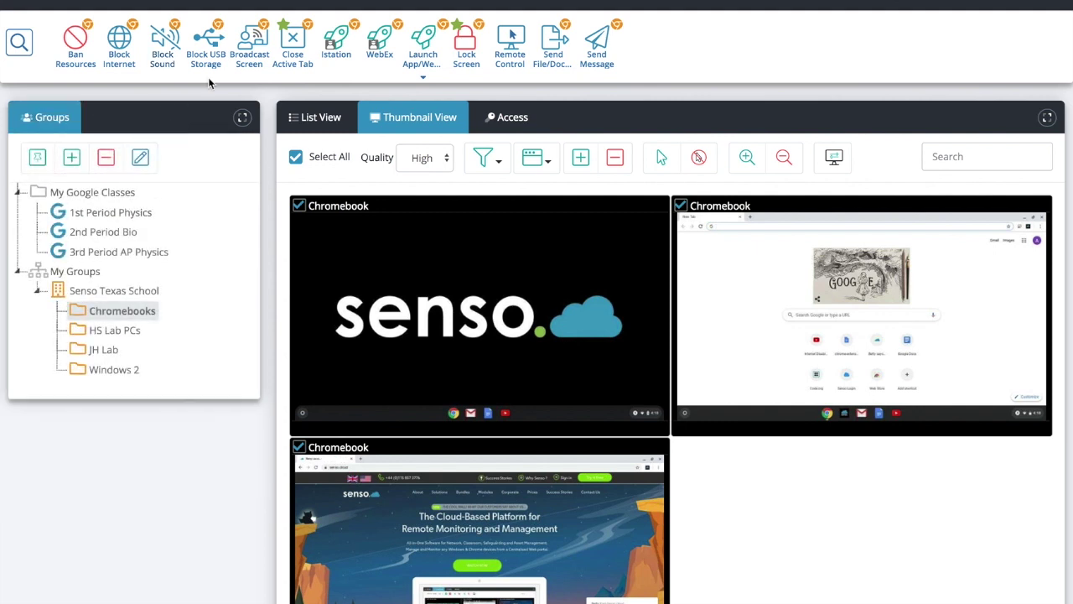
- Keep Disable Removable Media on Enable USB and check the Allow and Block List boxes
click(216, 27)
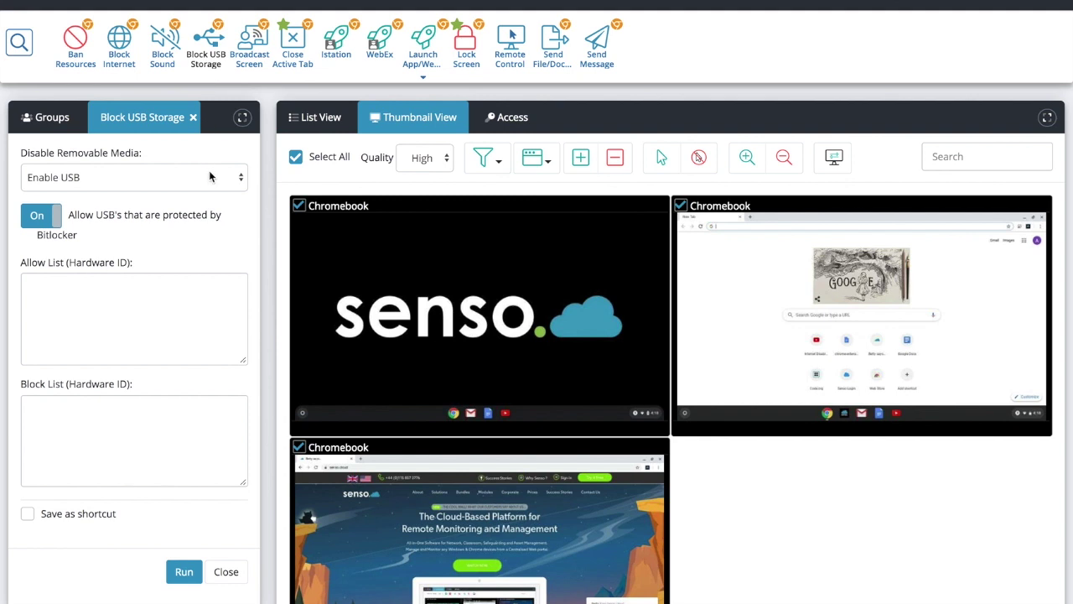
click(211, 177)
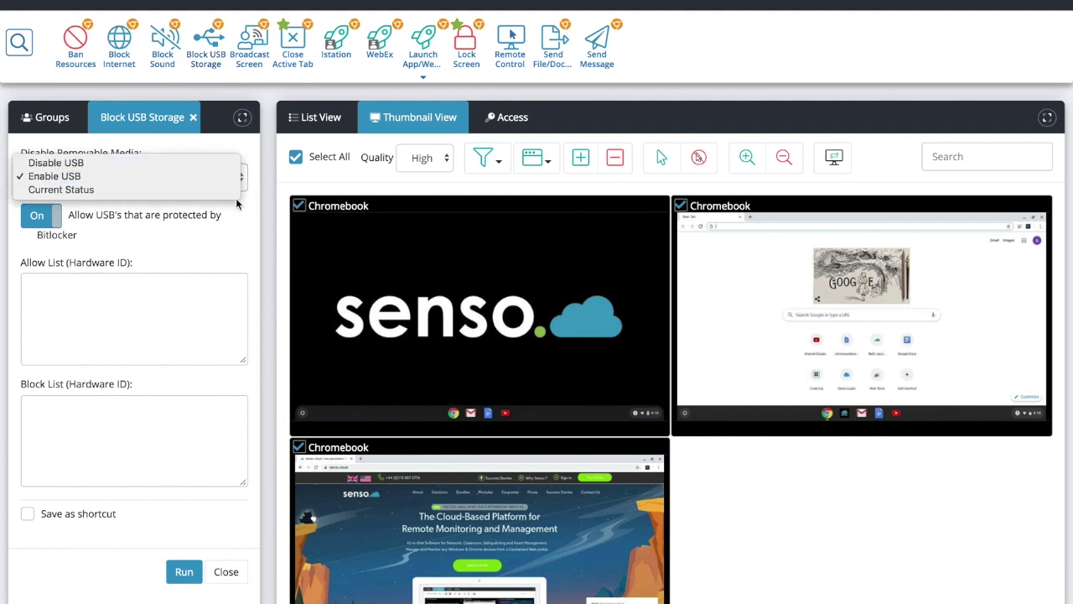
click(222, 225)
click(219, 298)
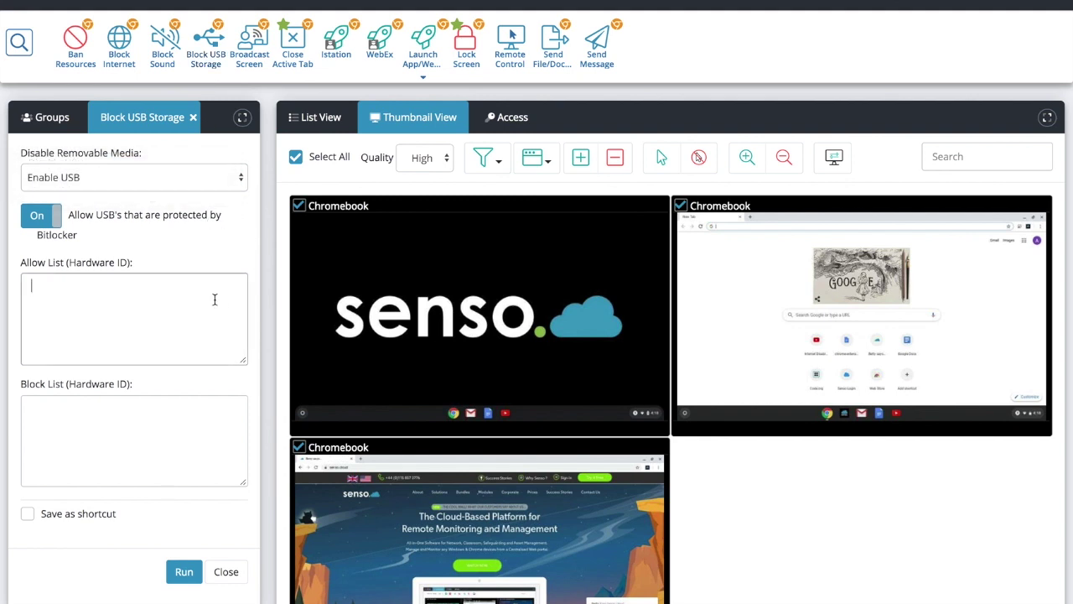
click(212, 431)
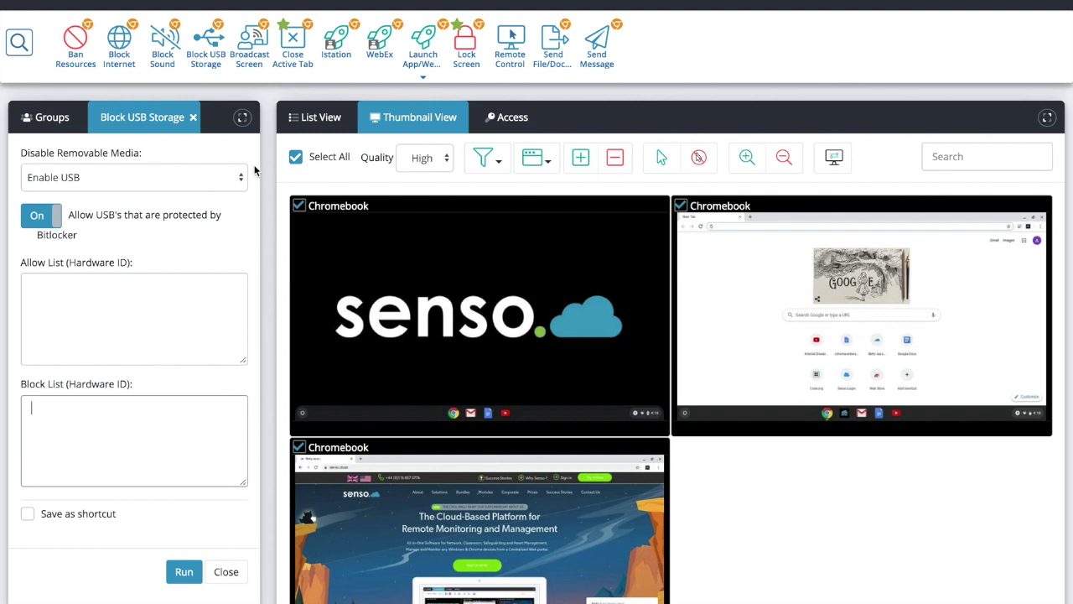
click(250, 42)
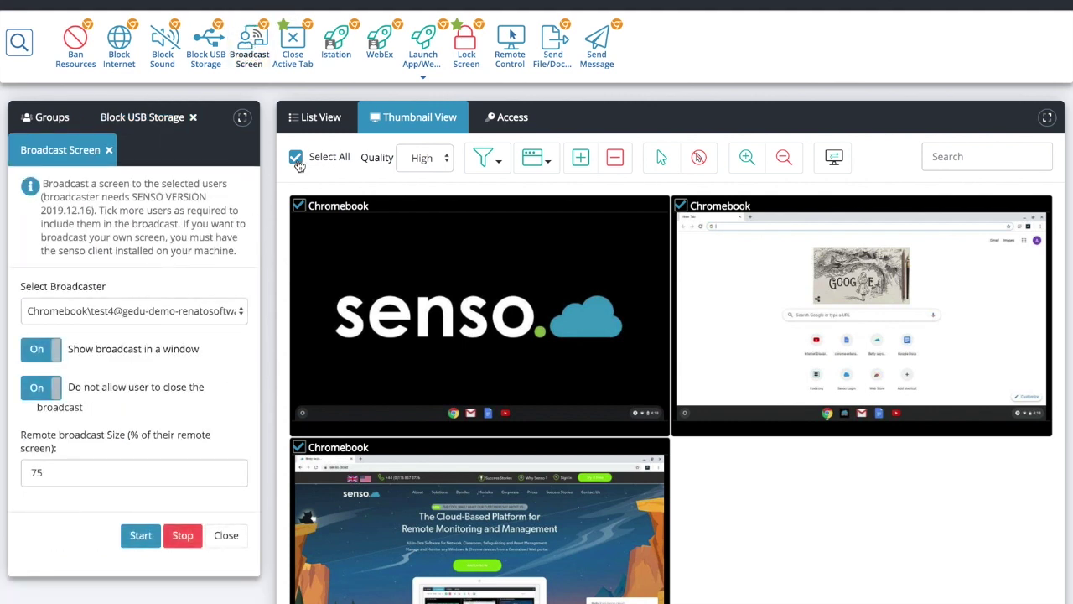
- Reselect all Chromebooks and title the thumbnails by Display Name
click(296, 158)
click(298, 205)
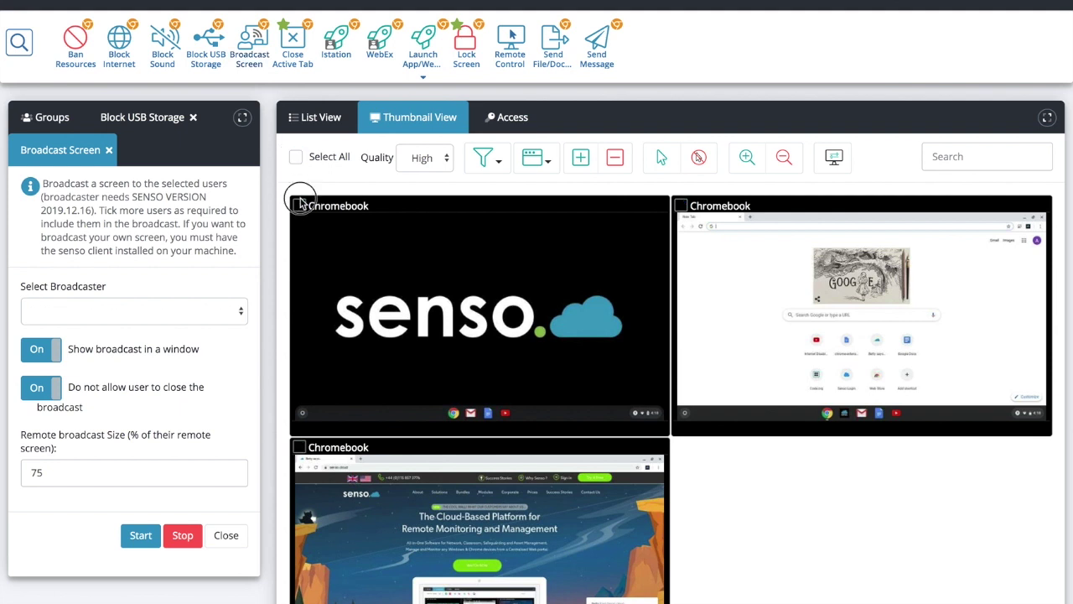
click(299, 447)
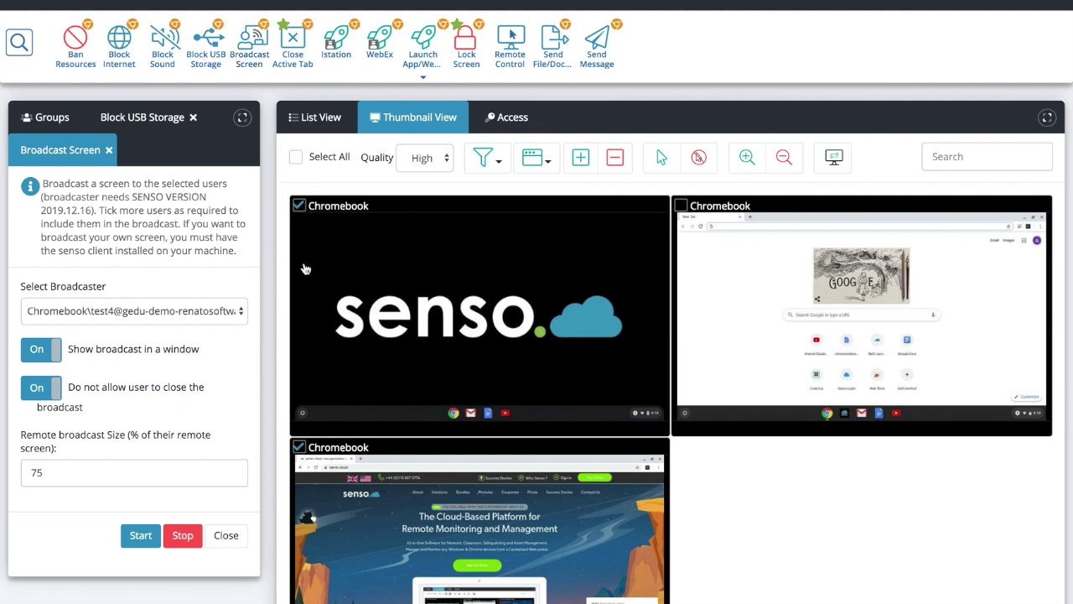
click(297, 158)
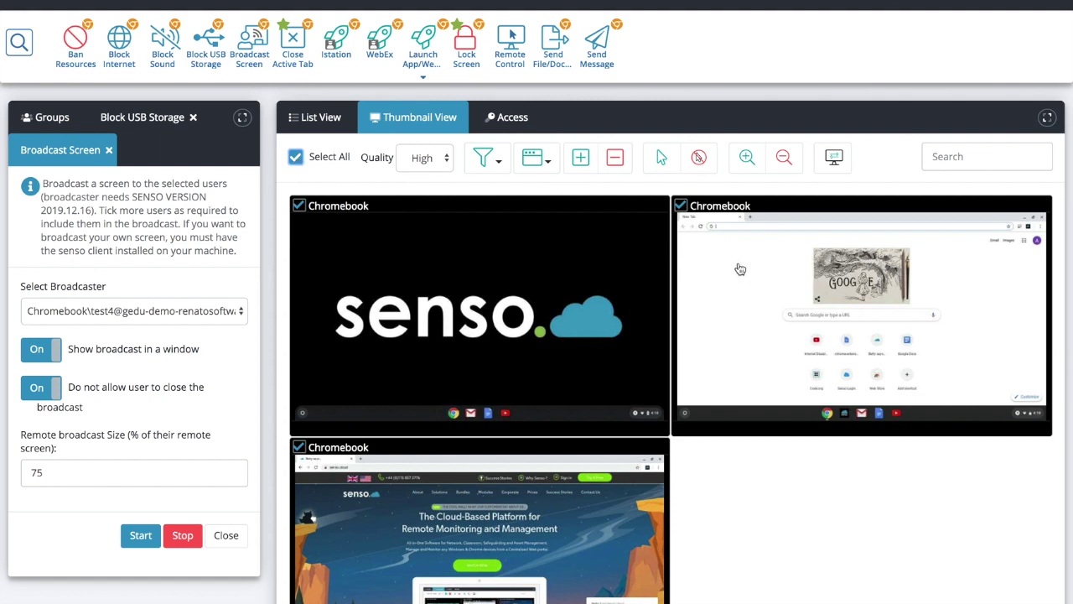
click(497, 162)
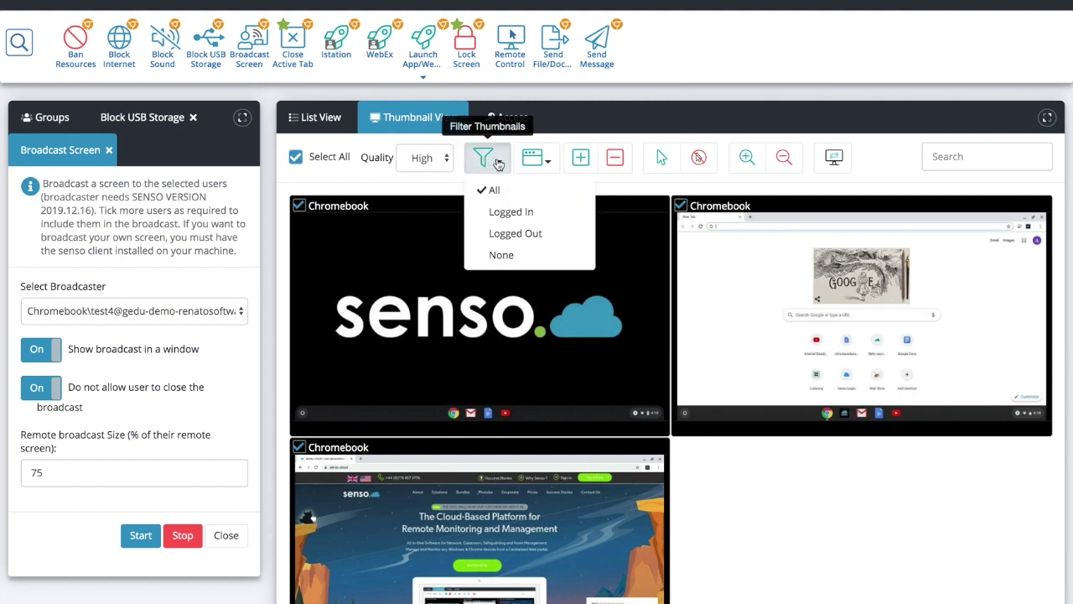
click(550, 165)
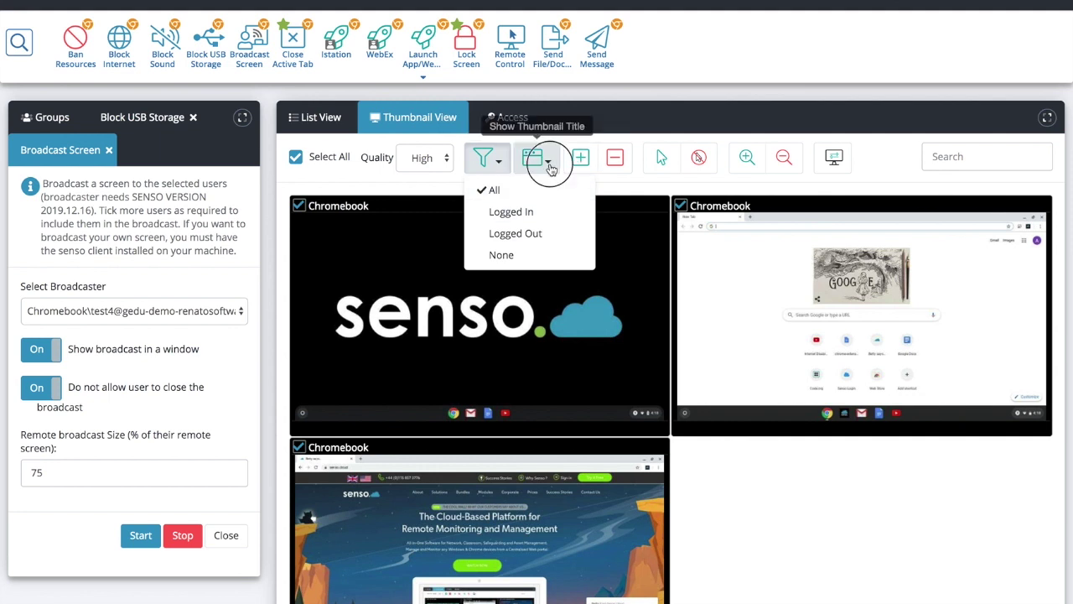
click(556, 254)
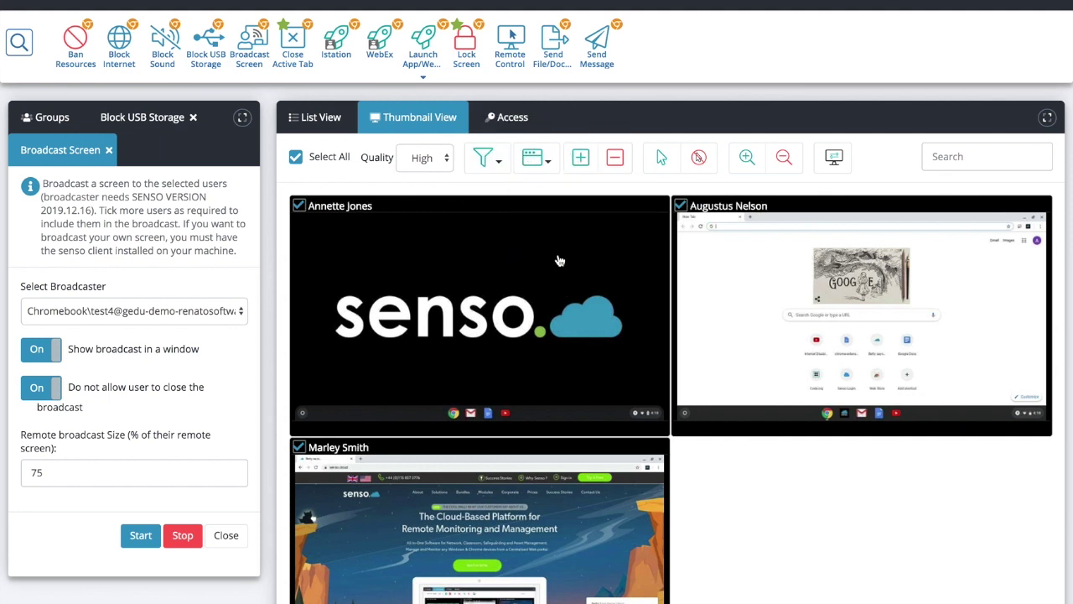
- Make the second student's Chromebook the broadcaster, keeping windowed display and close-prevention on
click(241, 311)
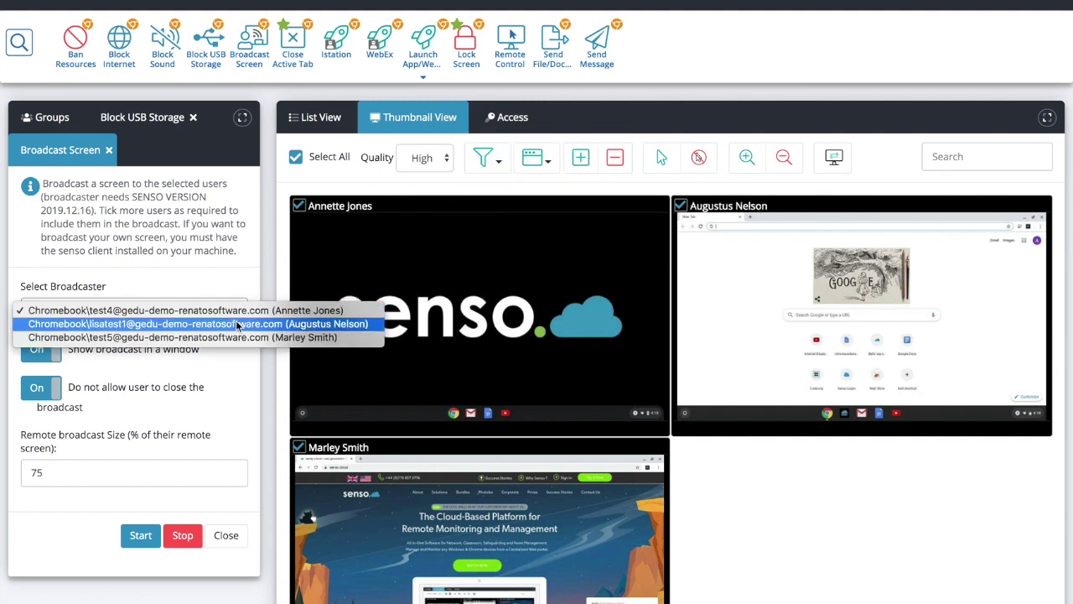
click(238, 326)
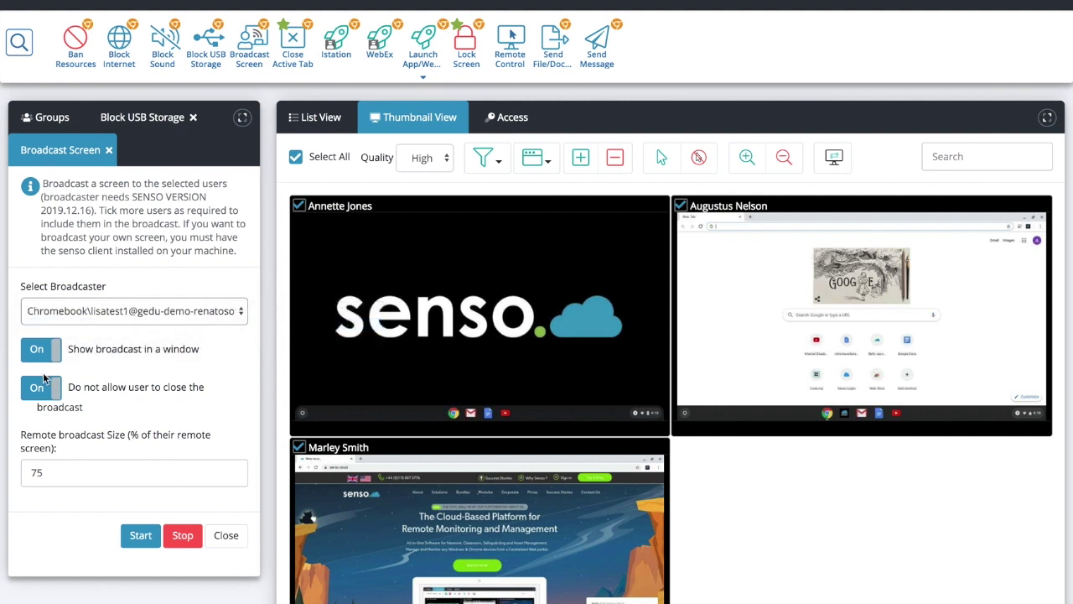
click(42, 350)
click(44, 352)
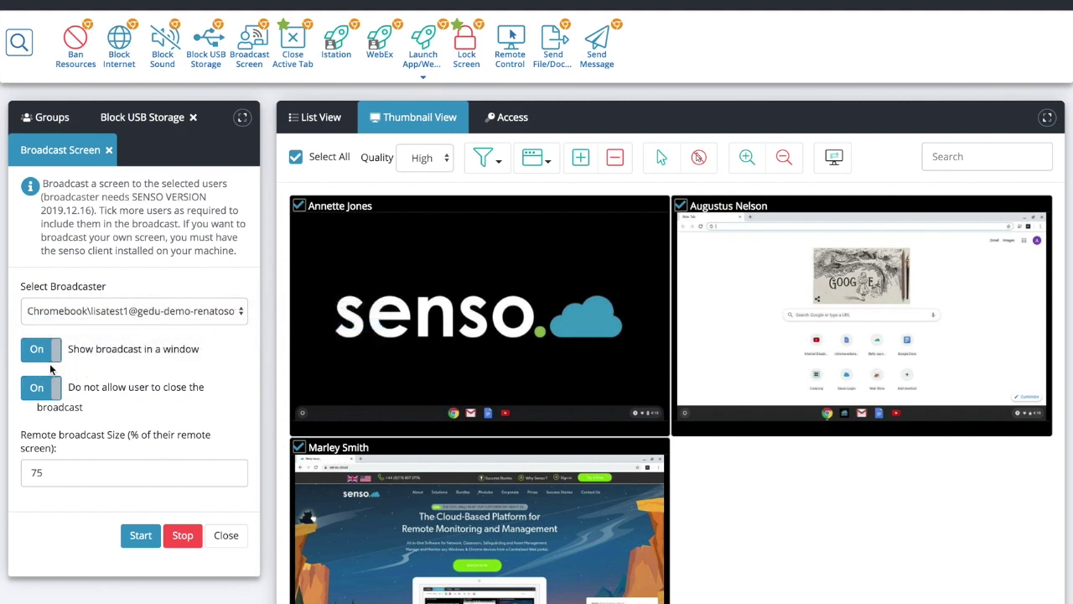
click(41, 388)
click(42, 388)
- Broadcast that Chromebook's screen to the class, then stop the broadcast
click(149, 544)
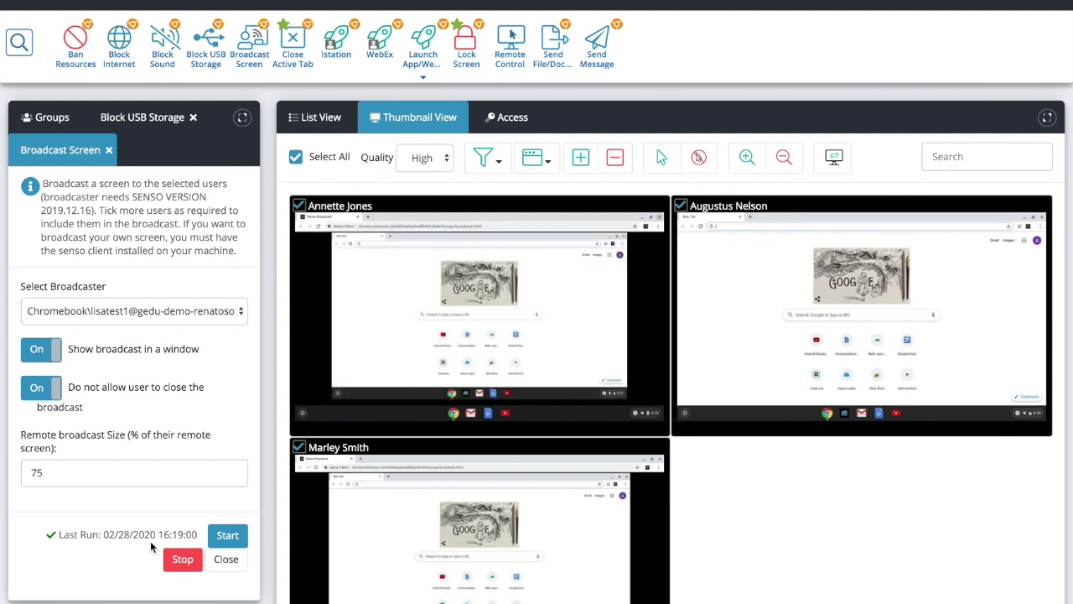
click(182, 559)
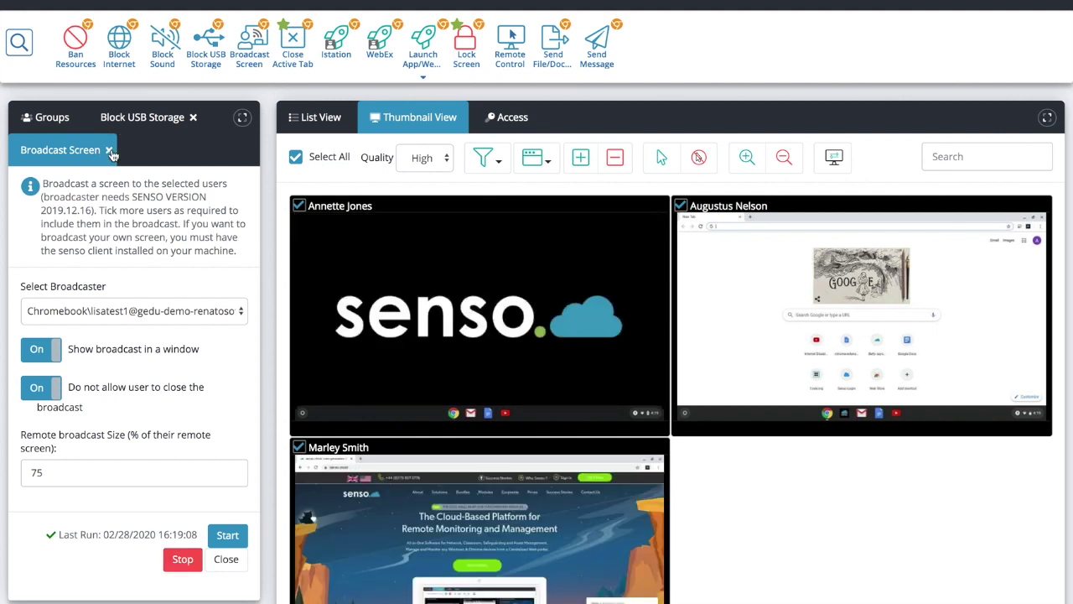
click(108, 150)
- Close the active tab on the other Chromebooks, excluding the first student's device
click(193, 118)
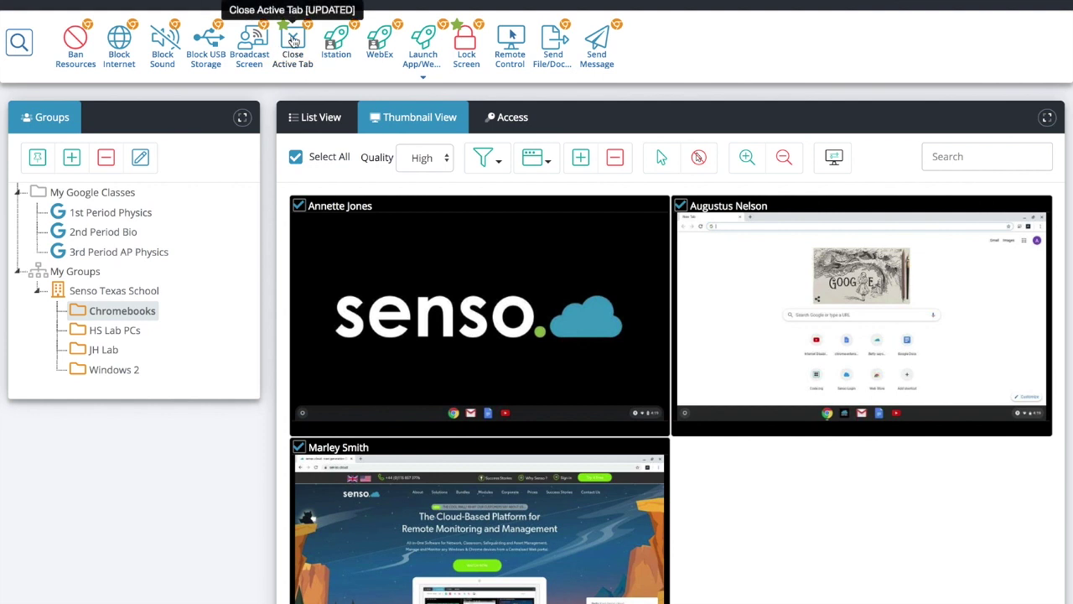
click(292, 41)
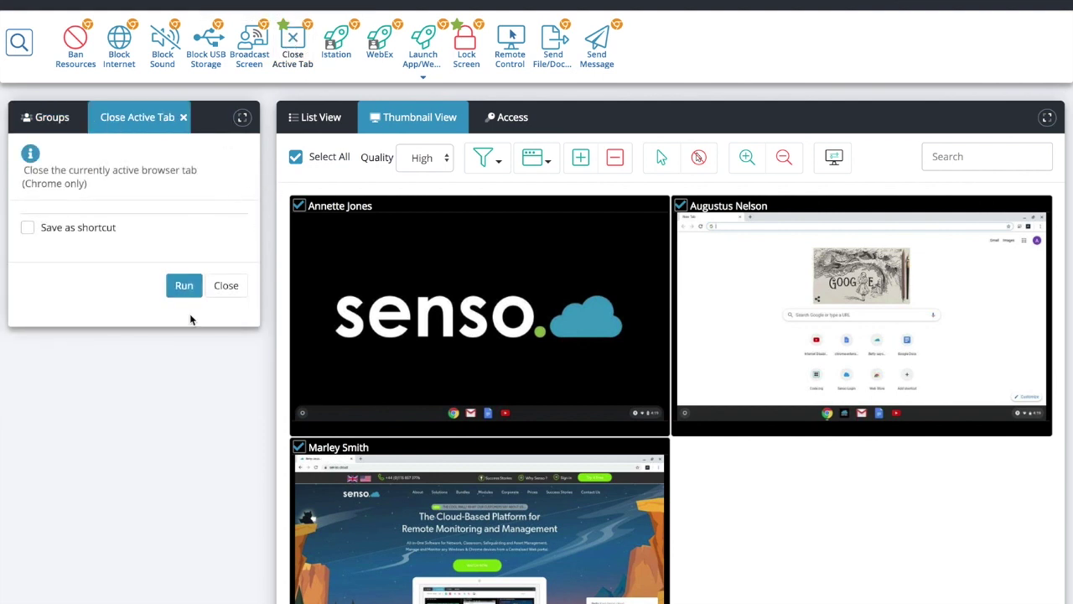
click(299, 206)
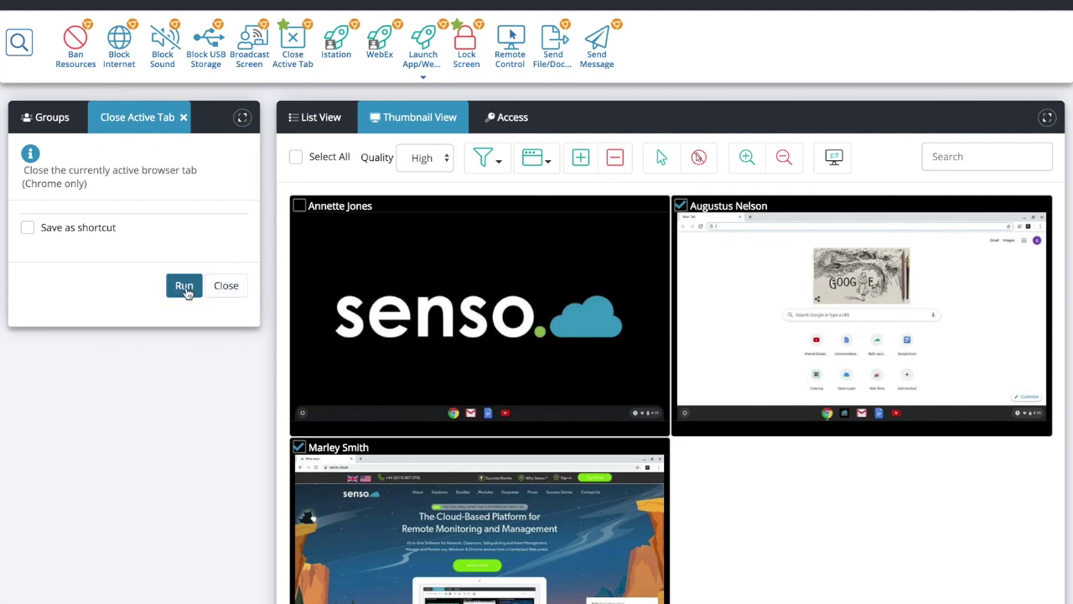
click(185, 286)
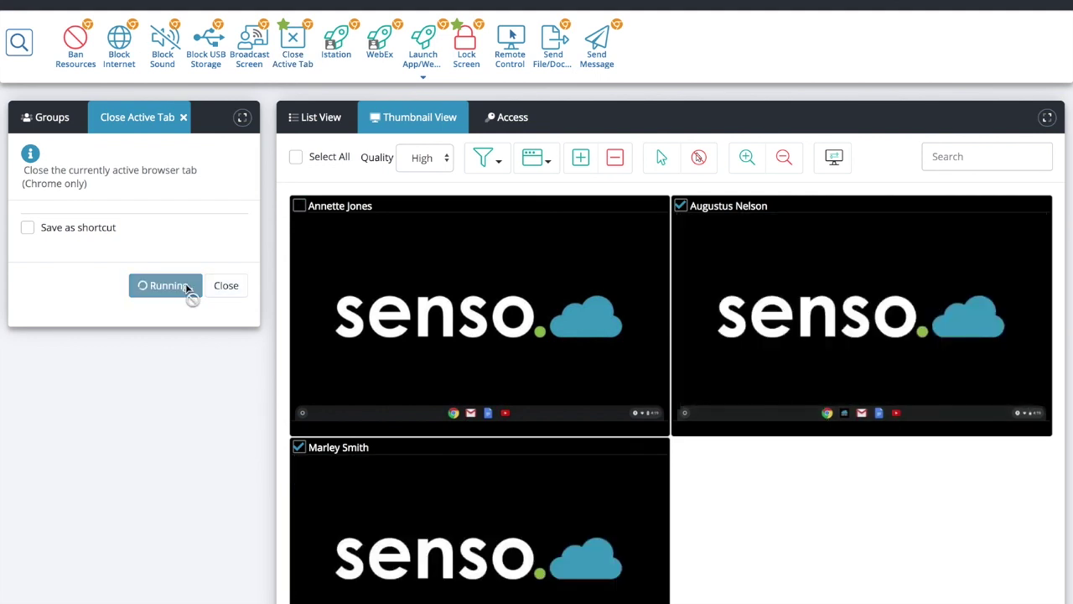
click(183, 118)
- In Launch App/Website, toggle Save as shortcut and show-as-icon, leaving shortcut saving off
click(424, 52)
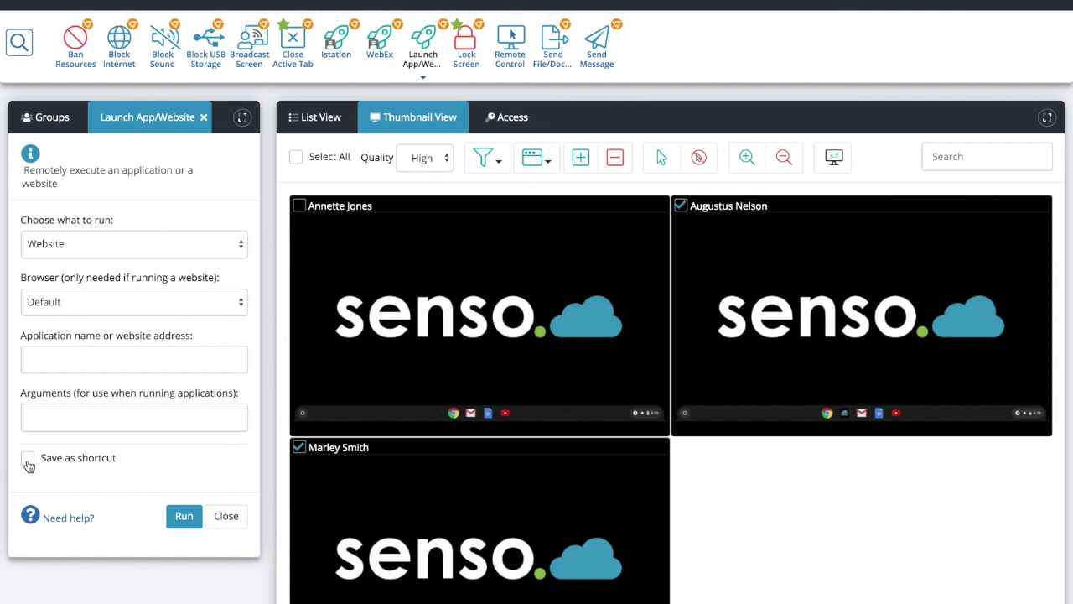
click(28, 459)
scroll(53, 524, down, 1)
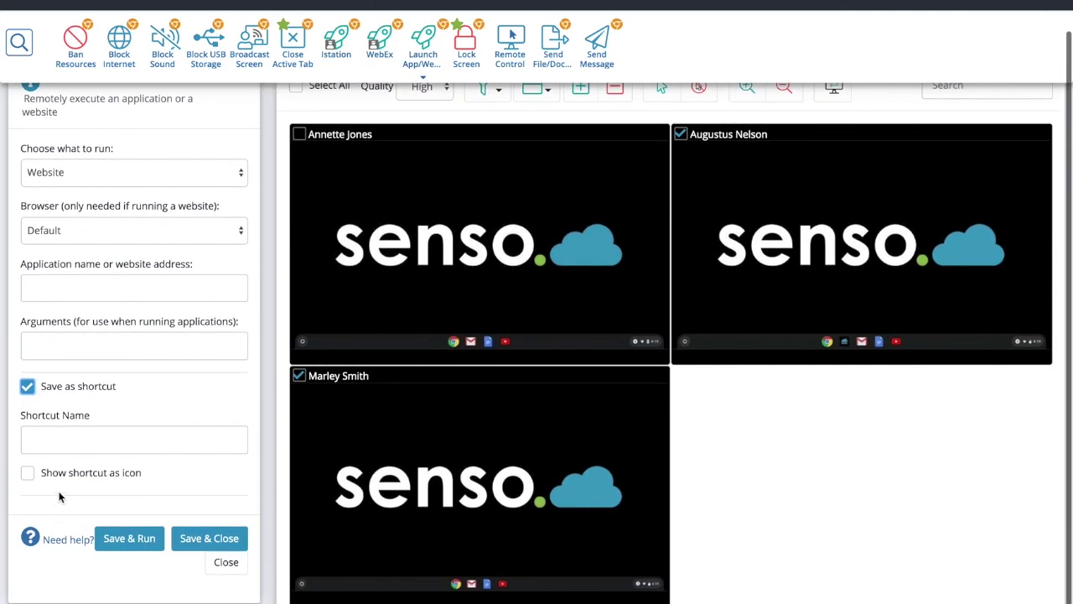
click(28, 475)
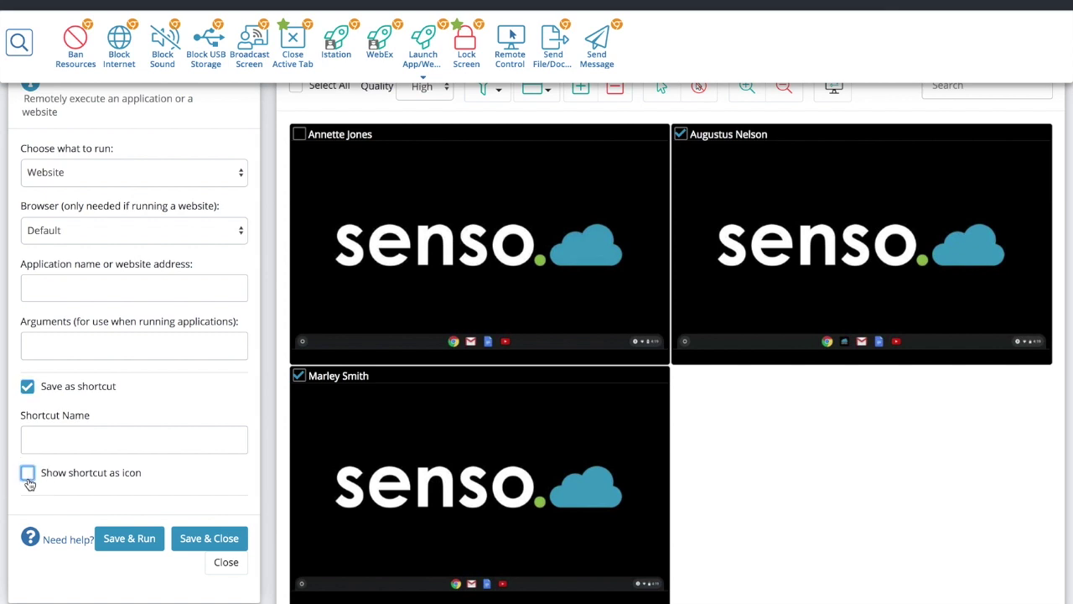
click(27, 387)
scroll(103, 346, up, 1)
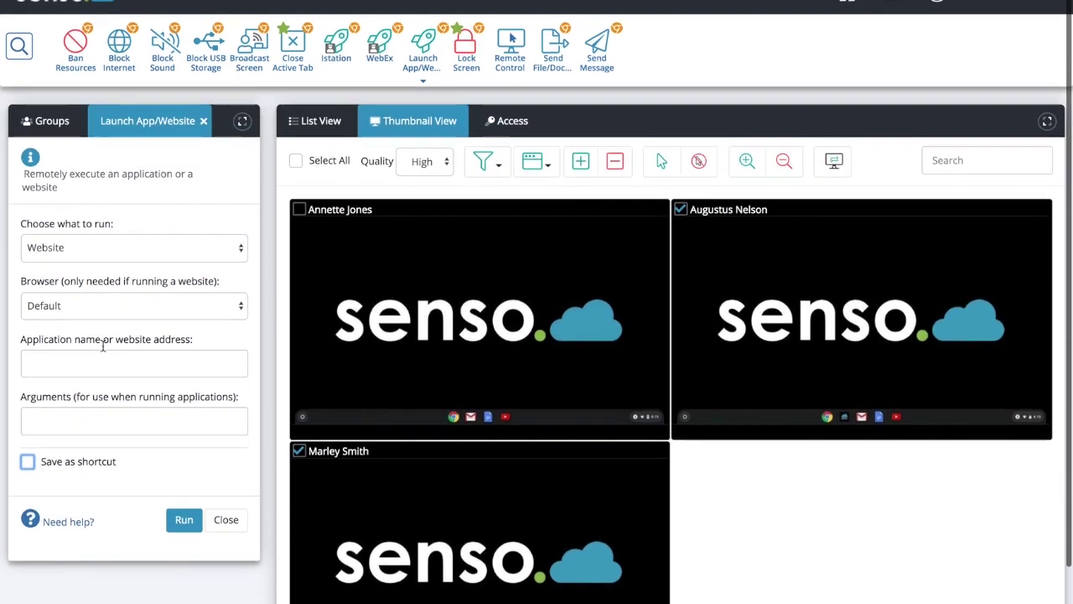
scroll(103, 346, down, 1)
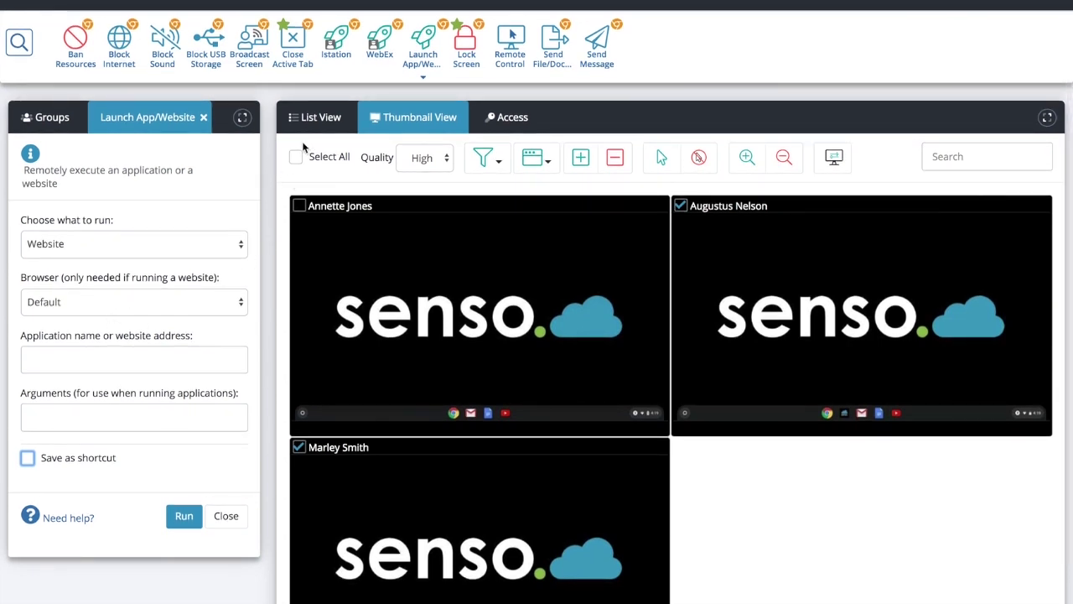
click(296, 157)
click(55, 357)
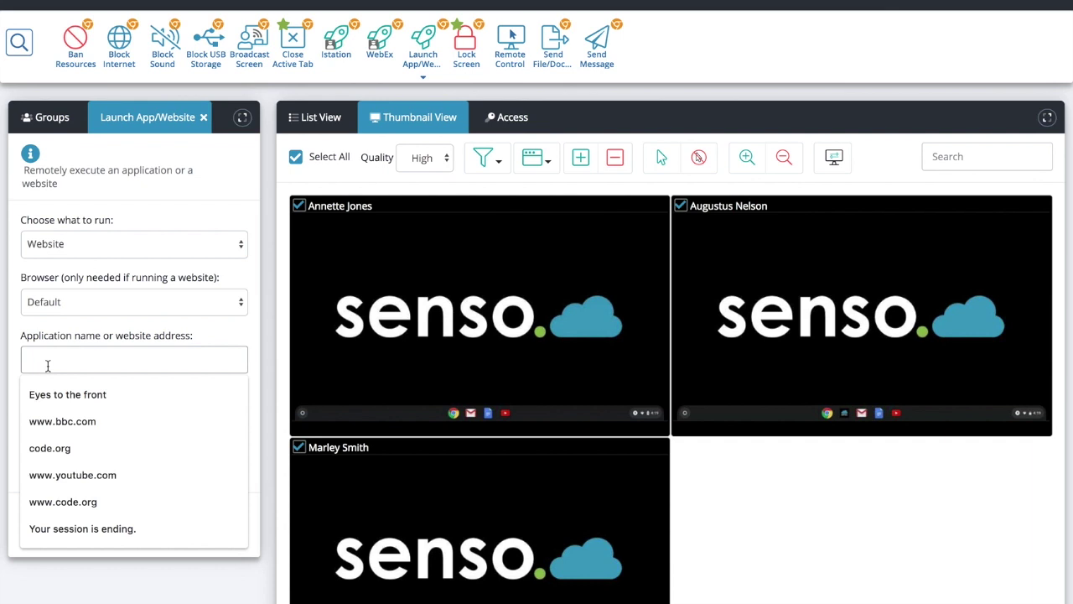
click(59, 419)
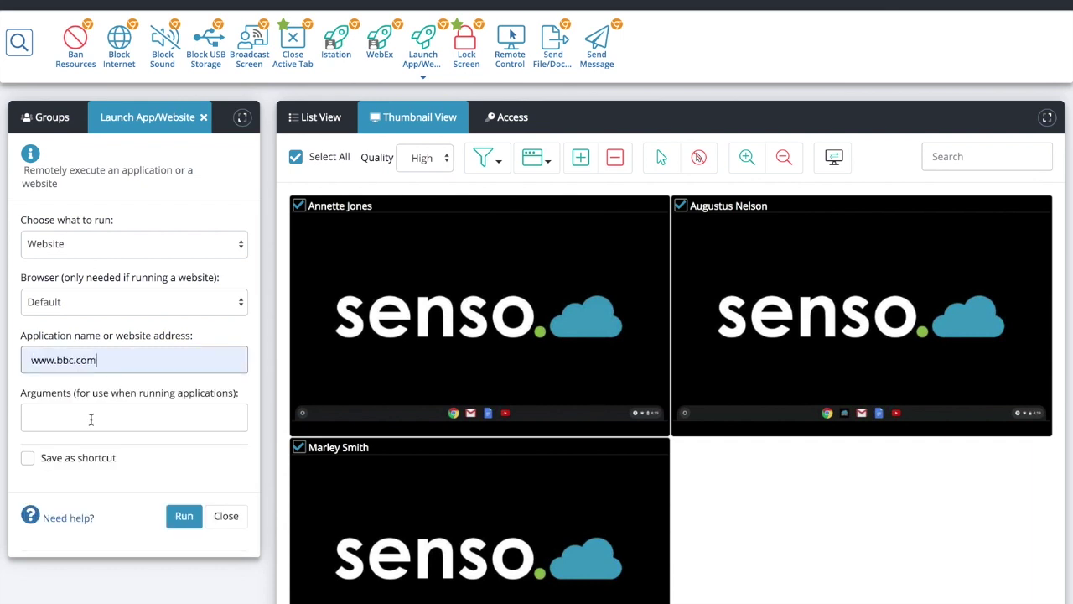
click(176, 513)
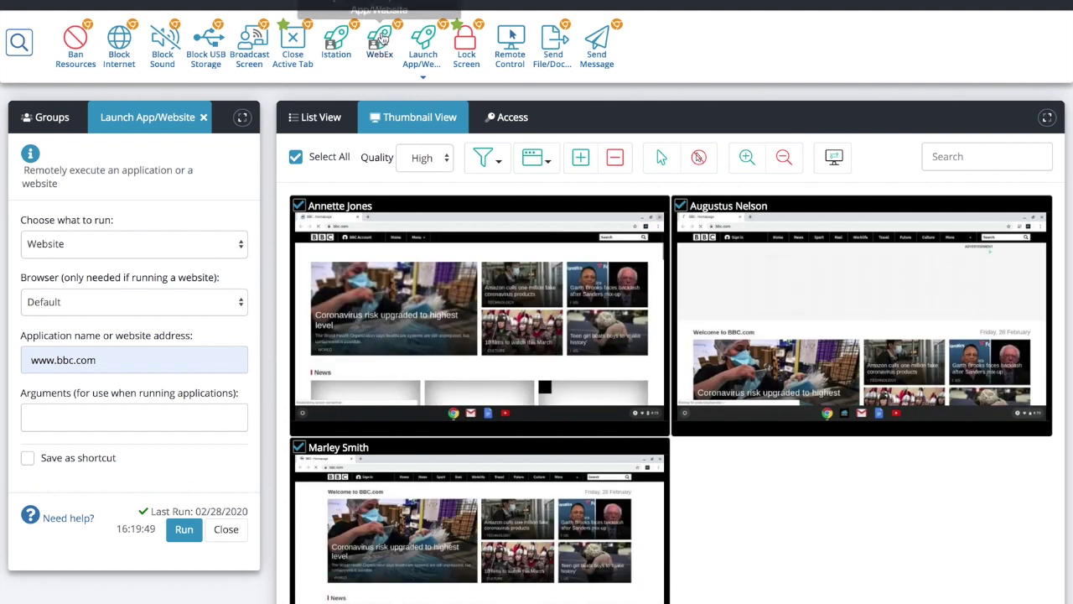
- Launch the saved Istation and WebEx shortcuts on all Chromebooks
click(423, 77)
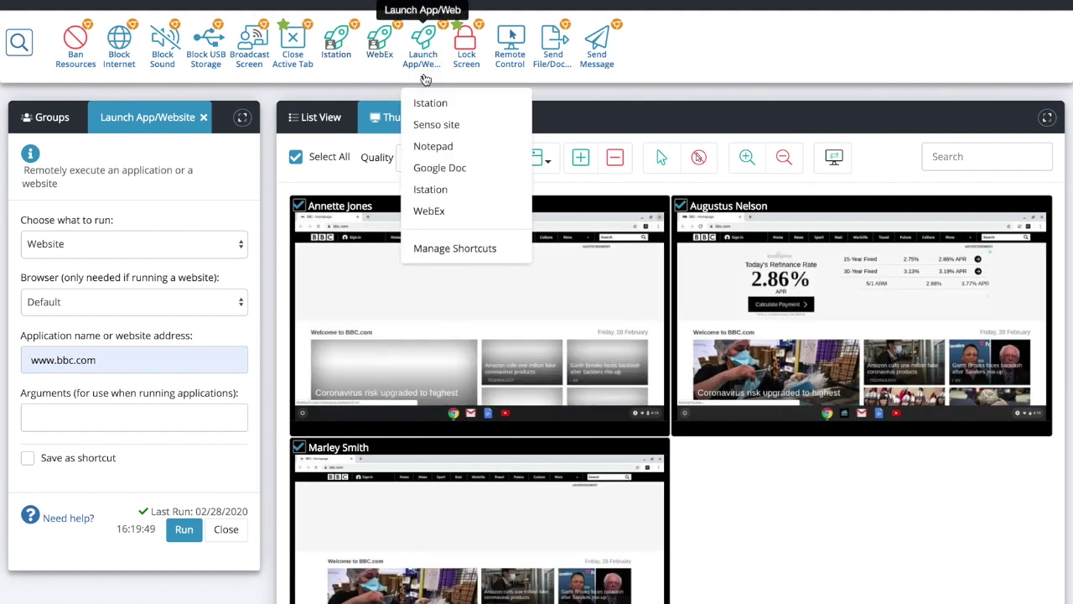
click(440, 103)
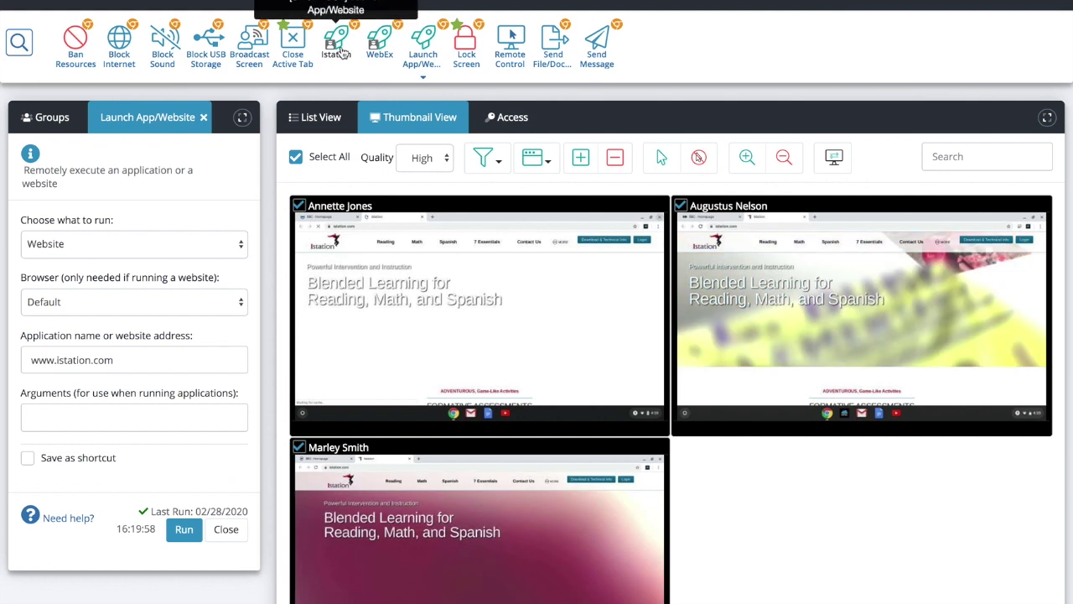
click(388, 48)
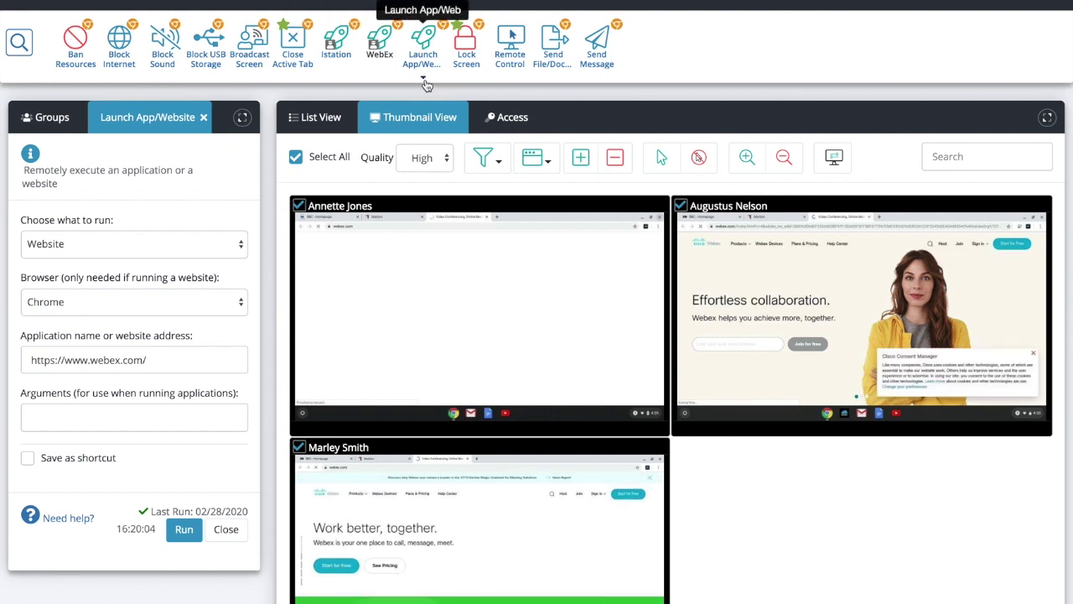
- Launch the Google Slides application on all Chromebooks by pasting its app ID
click(424, 77)
click(423, 46)
right_click(69, 358)
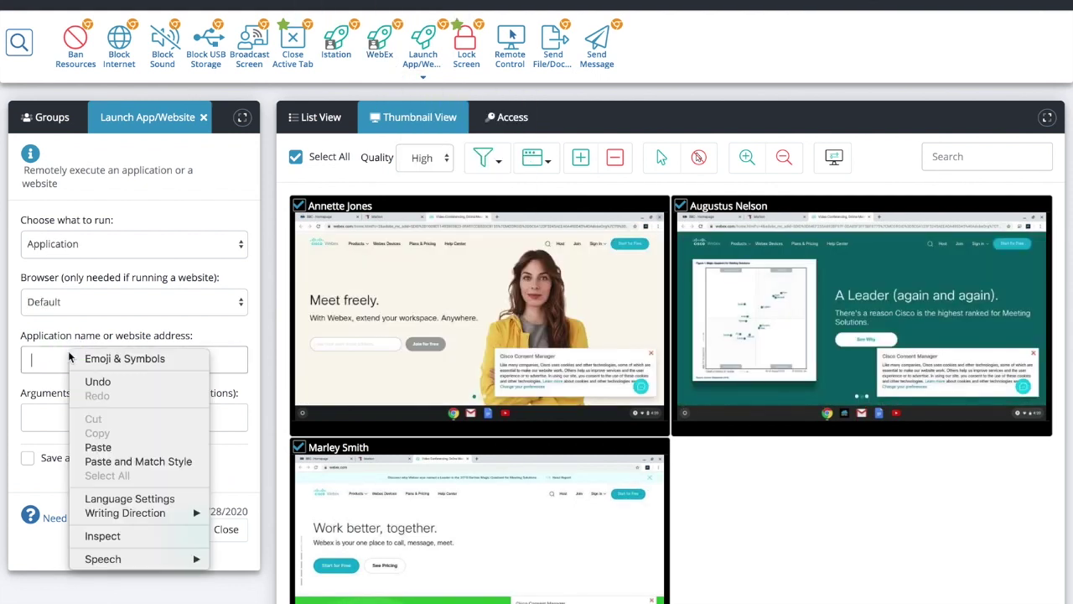
click(105, 448)
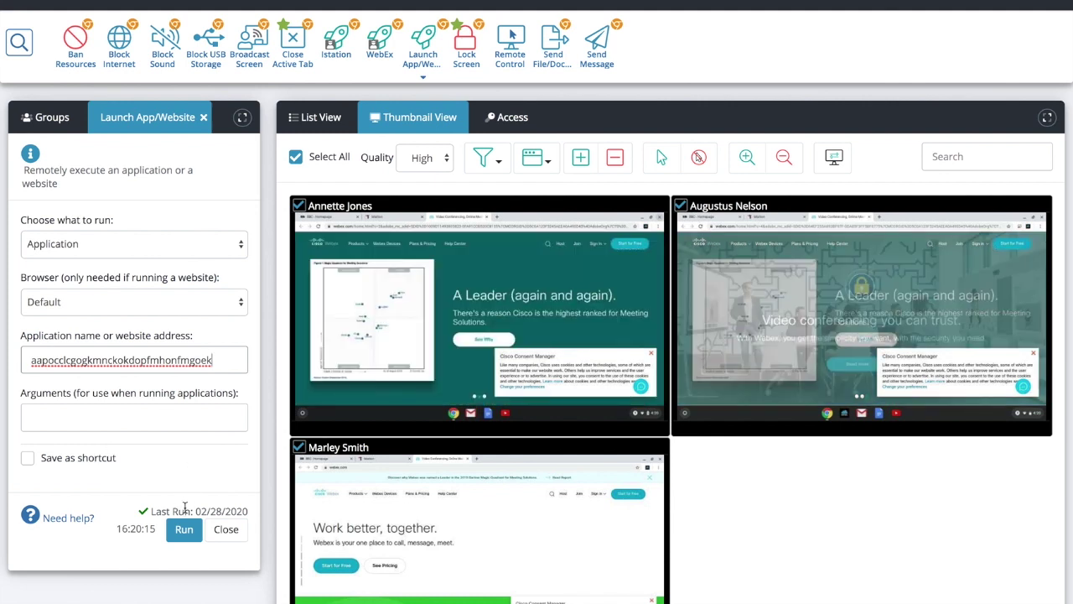
click(183, 531)
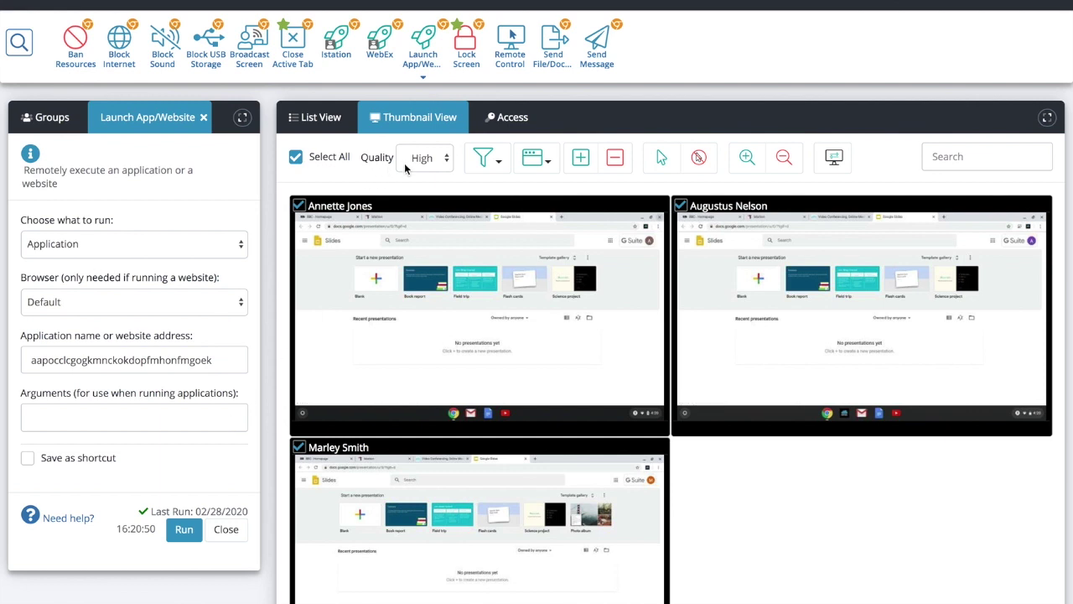
- Lock the student screens on an orange background showing 'Eyes to the front'
click(204, 117)
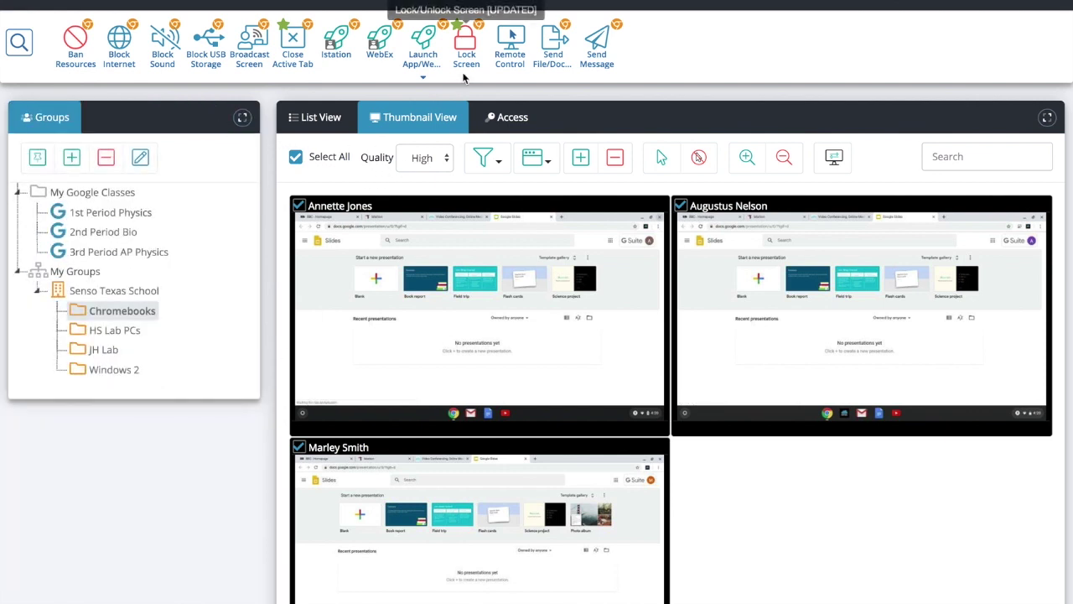
click(466, 44)
click(223, 243)
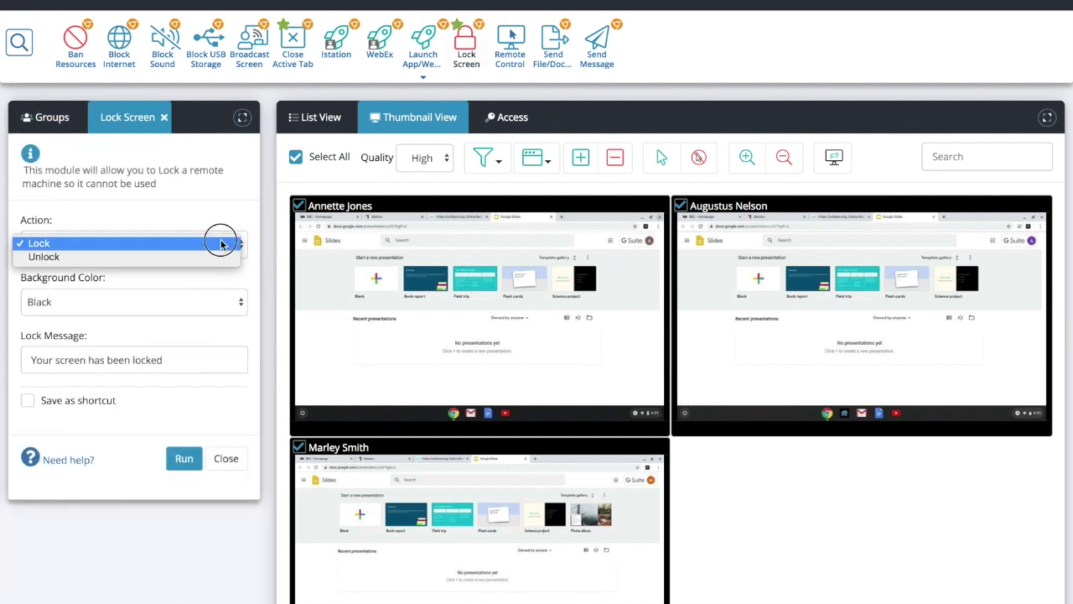
click(222, 243)
click(194, 298)
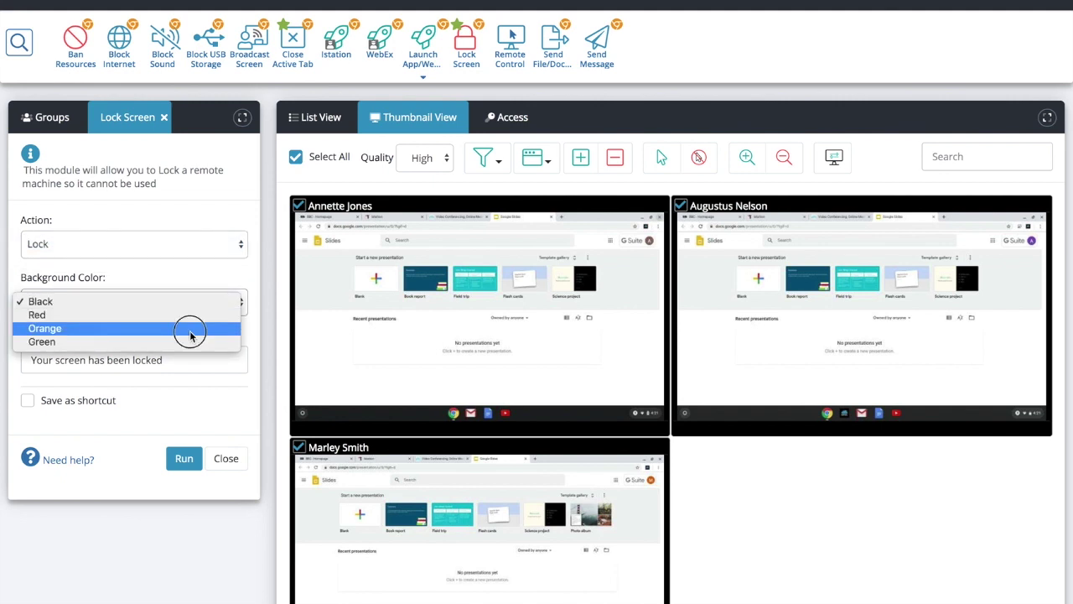
click(192, 328)
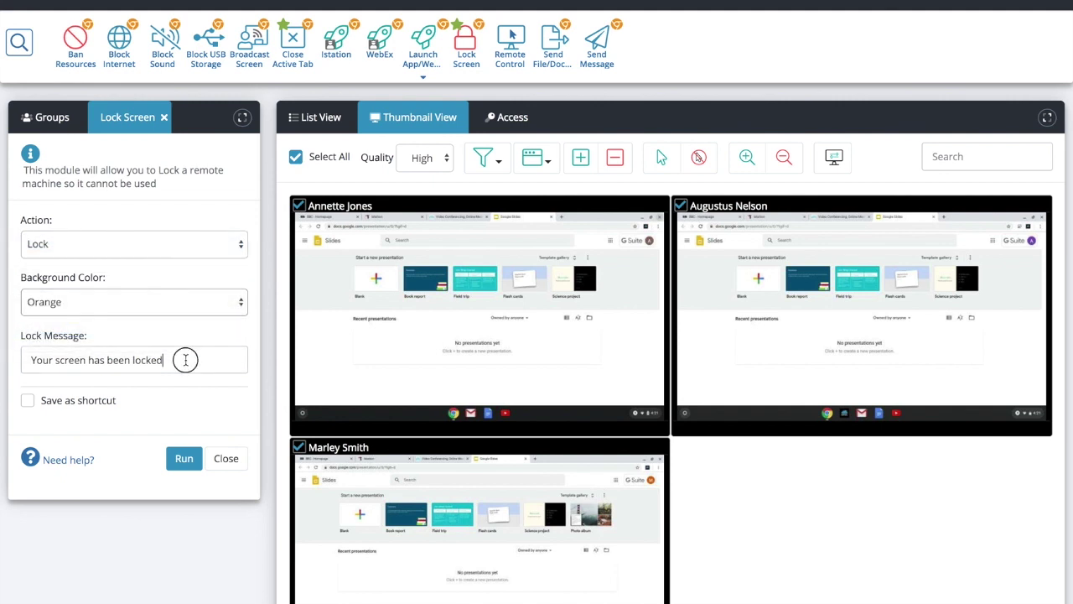
drag(185, 359, 48, 350)
text(Ee)
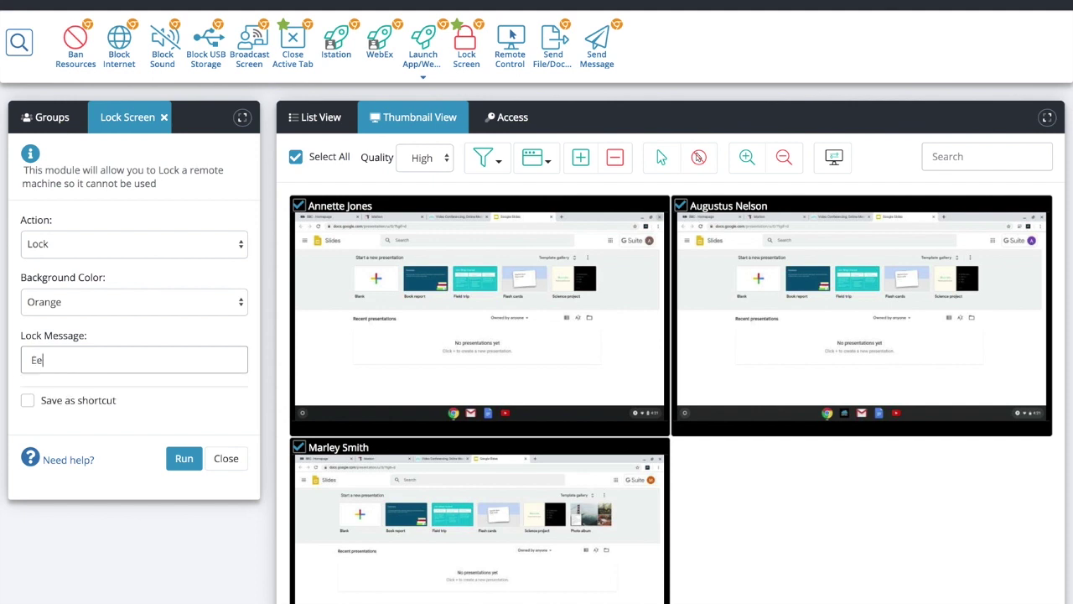
key(BackSpace)
click(74, 392)
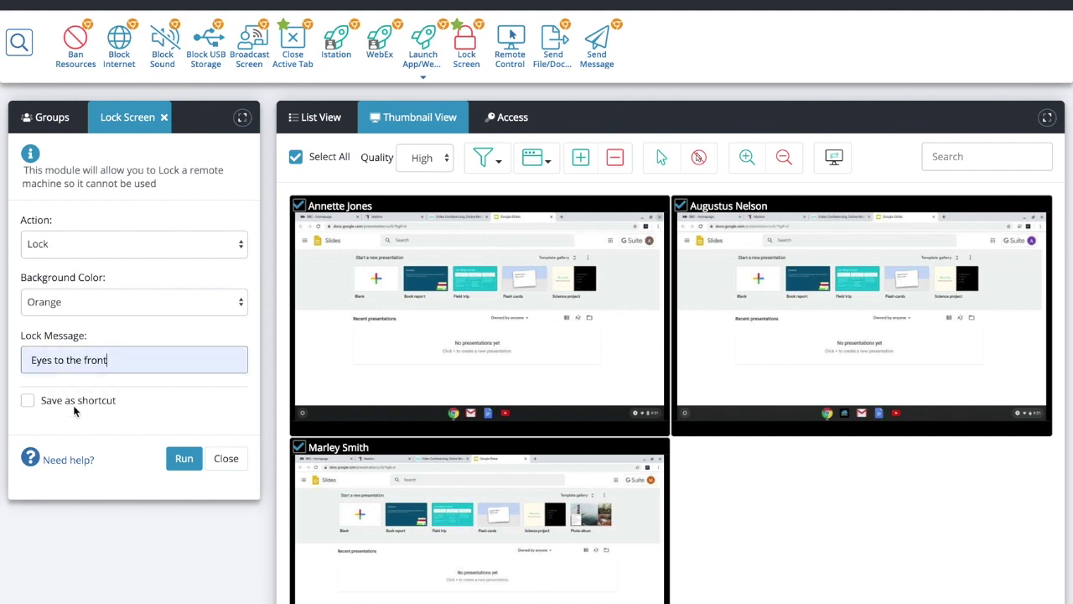
click(172, 461)
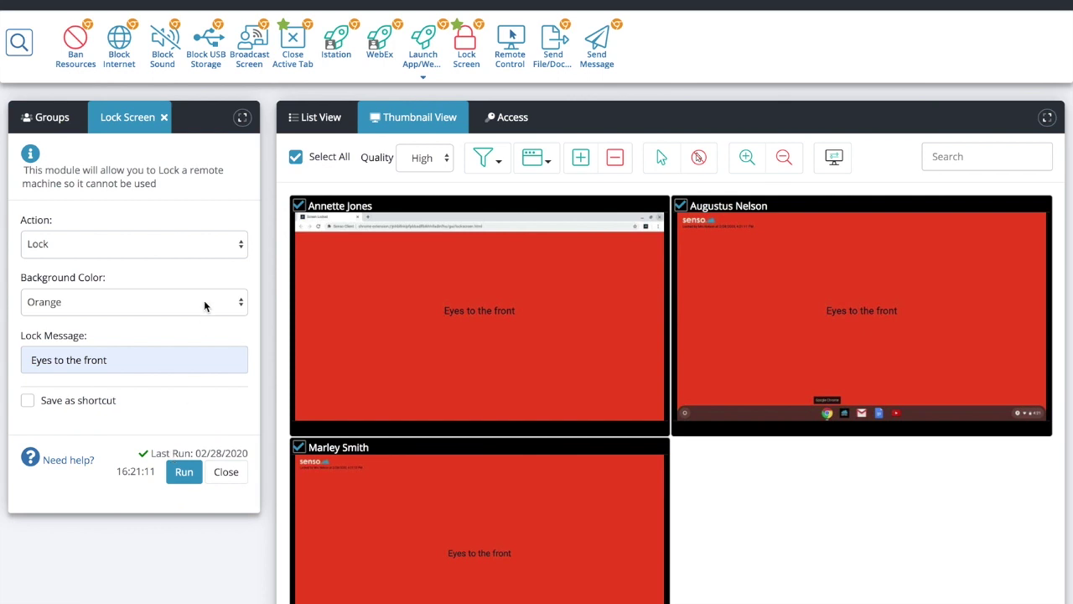
- Switch the action to Unlock, unlock the student screens, and close the lock settings
click(167, 249)
click(168, 257)
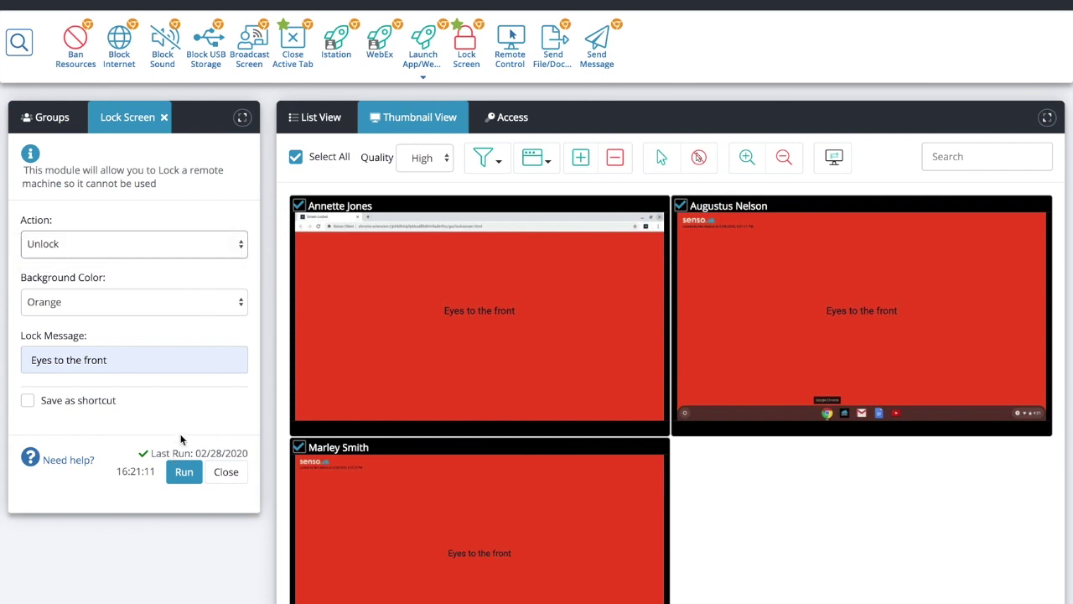
click(180, 467)
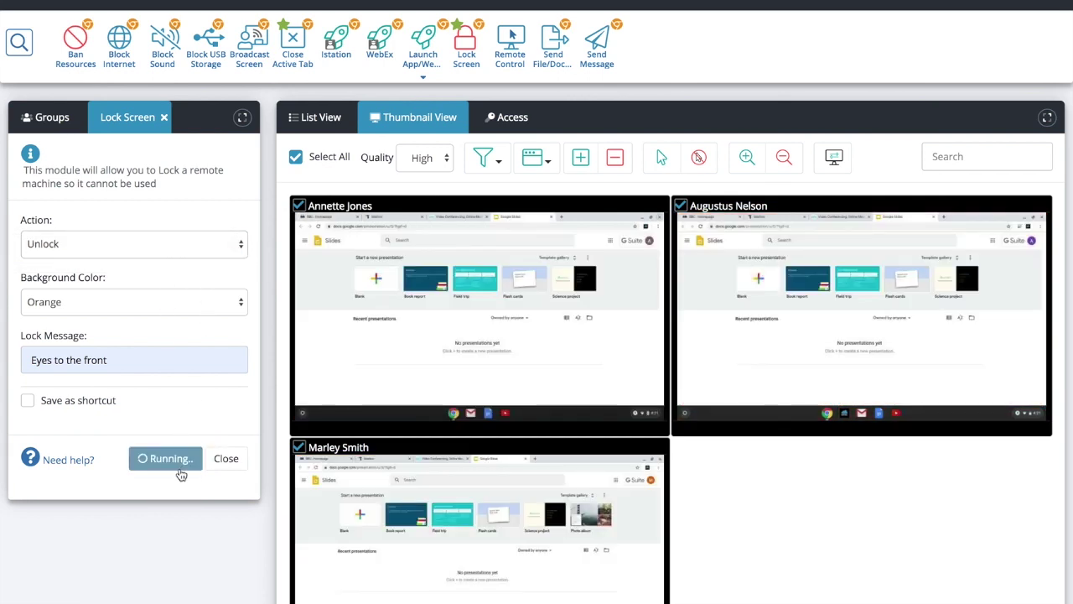
click(165, 117)
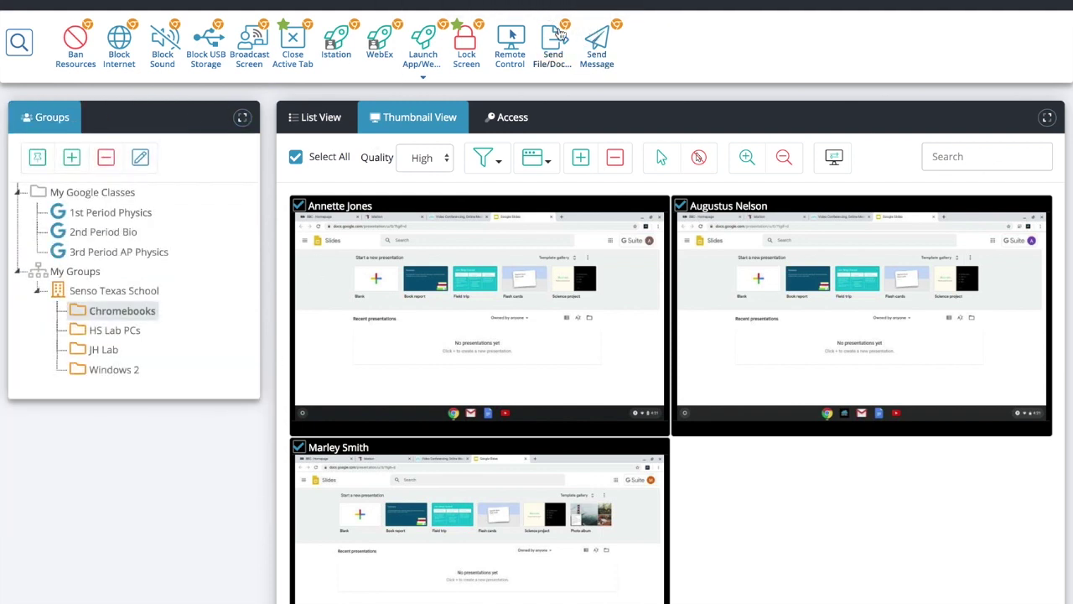
- Send girlemailsmall.png from the stored Files list to the students, auto-running after sending
click(560, 33)
click(199, 218)
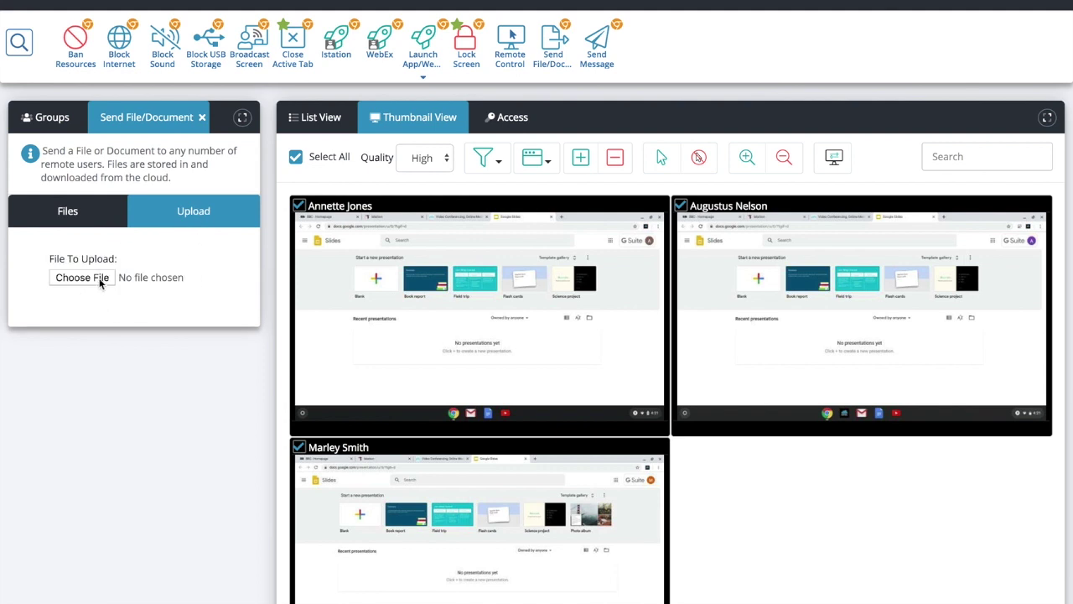
click(77, 215)
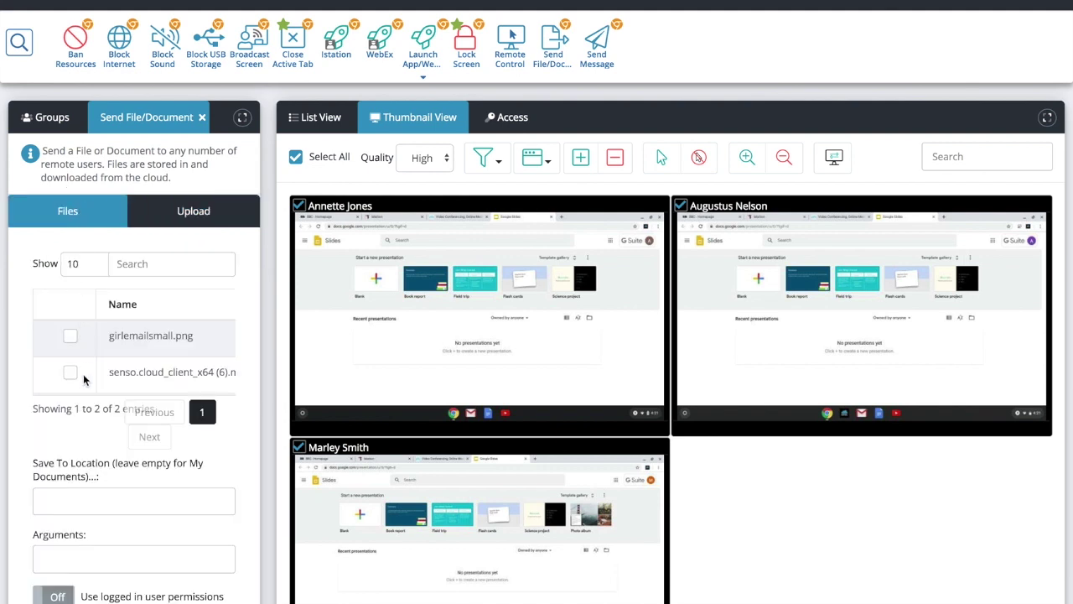
click(71, 336)
scroll(89, 361, down, 2)
scroll(90, 364, down, 2)
scroll(91, 366, down, 2)
click(59, 378)
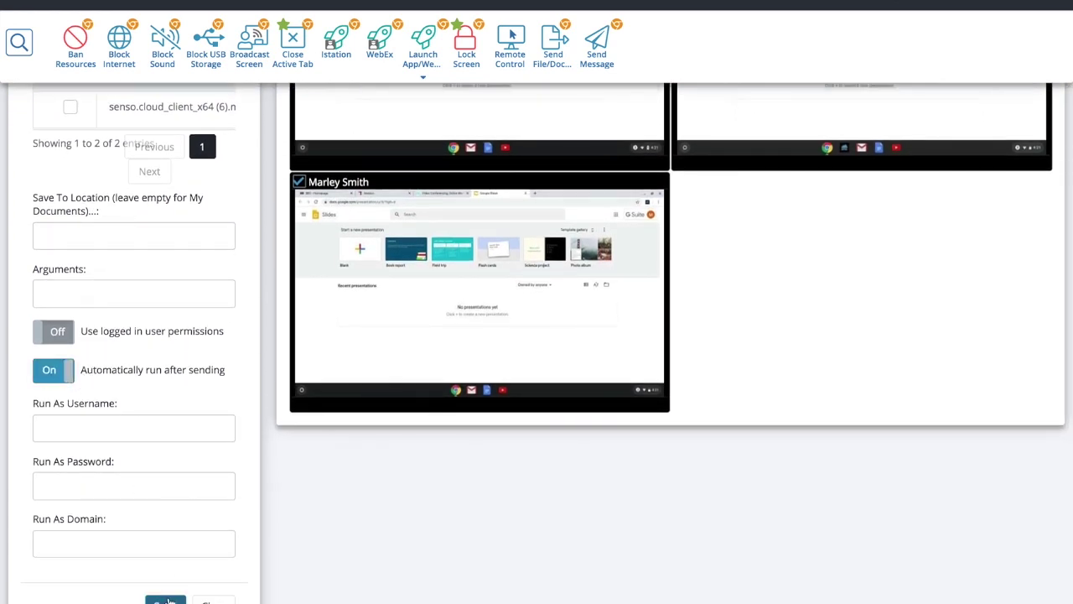
- View one student's screen full-size to confirm the downloaded image, then return to the grid
scroll(232, 282, up, 1)
scroll(232, 282, up, 5)
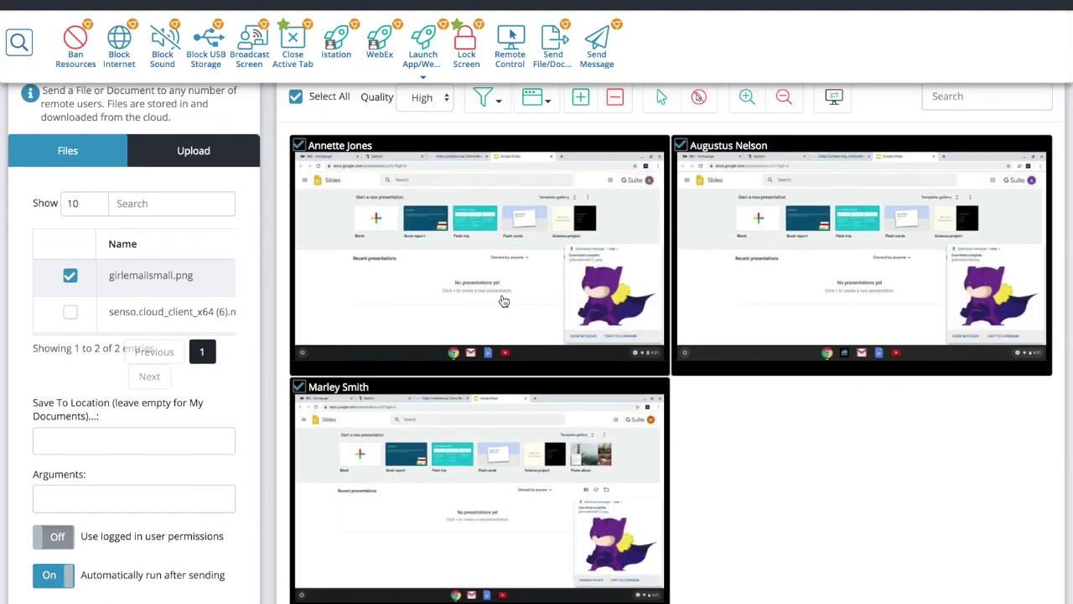
click(501, 299)
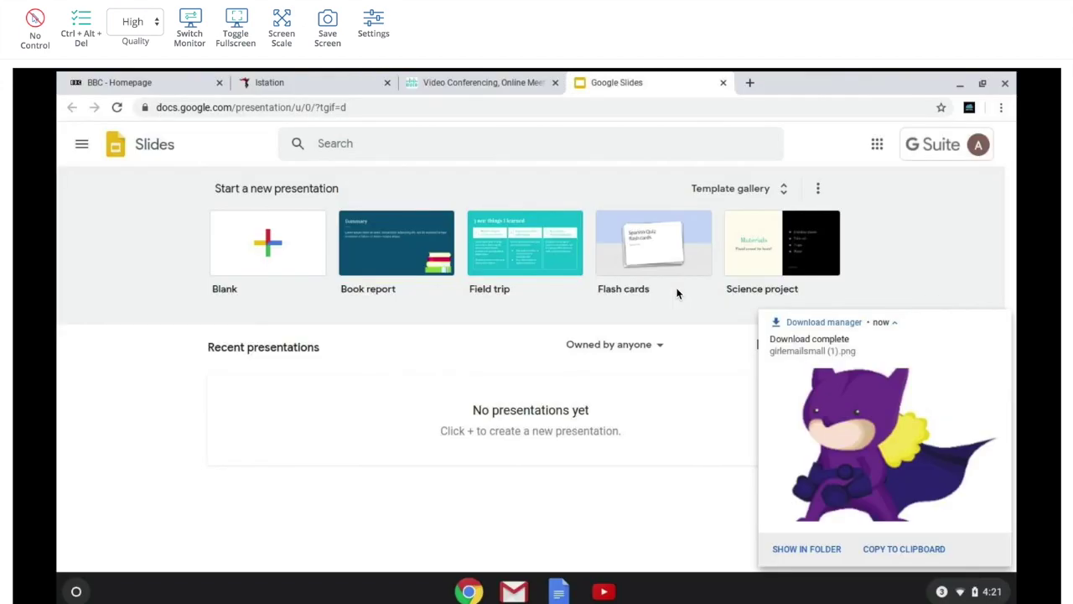
key(Escape)
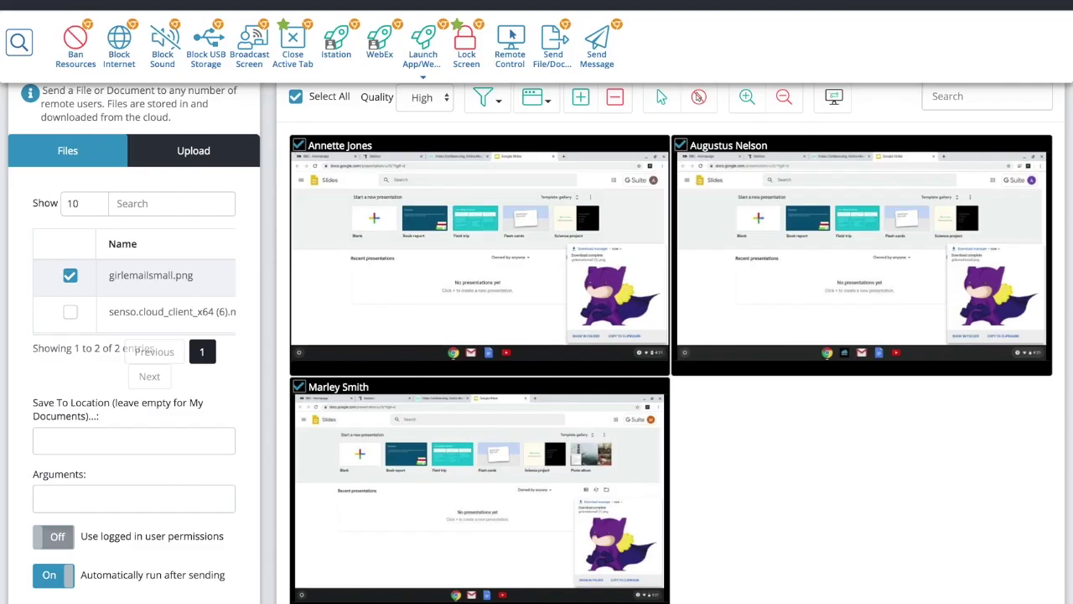
scroll(200, 170, up, 1)
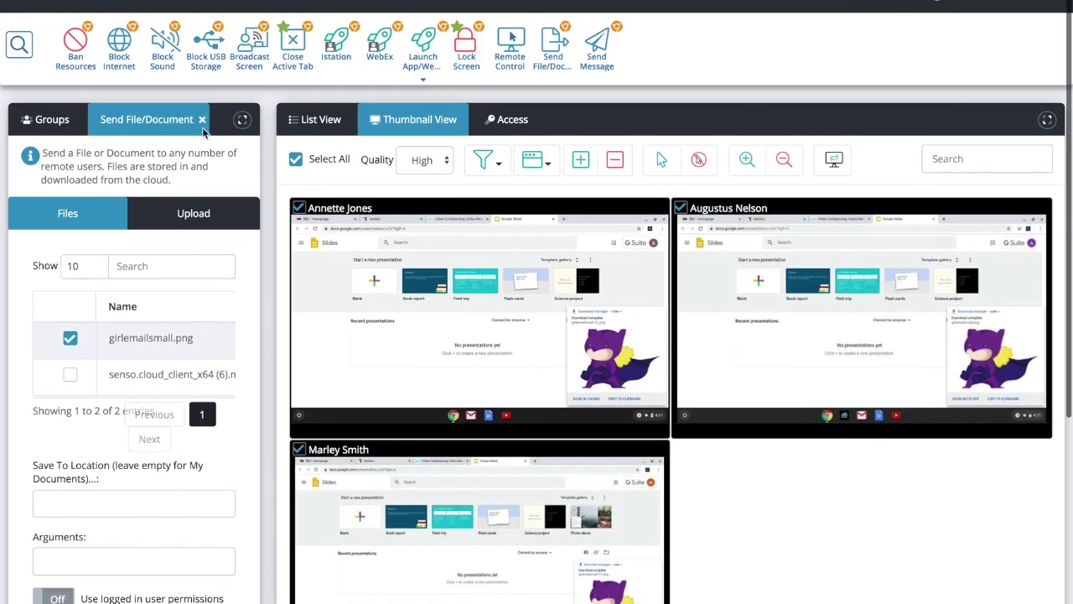
- Send the message 'Hello World' to the students and check it on one student's screen
click(202, 116)
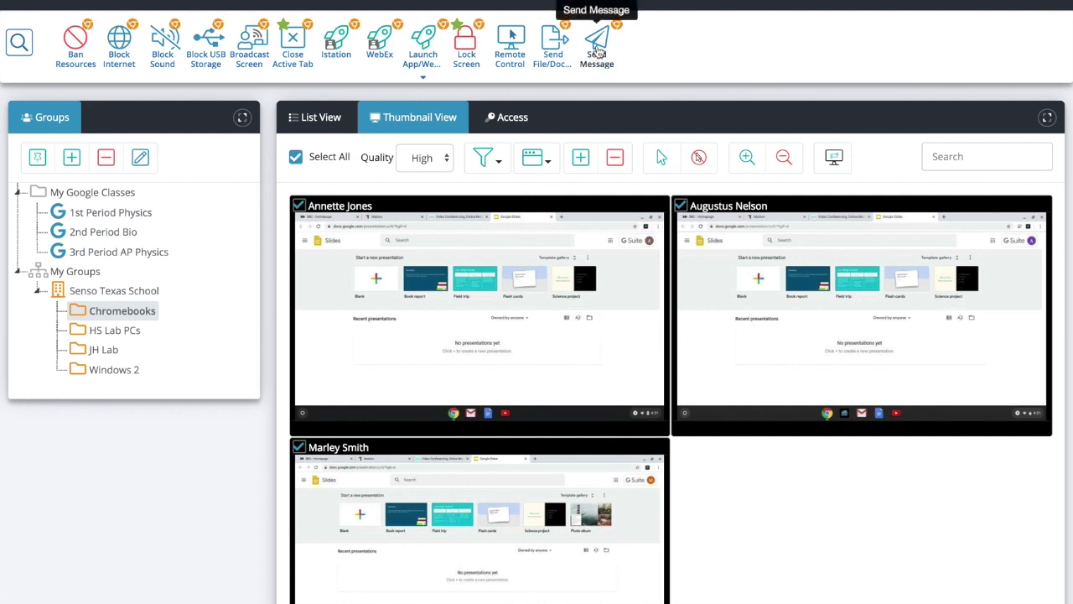
click(597, 42)
click(155, 251)
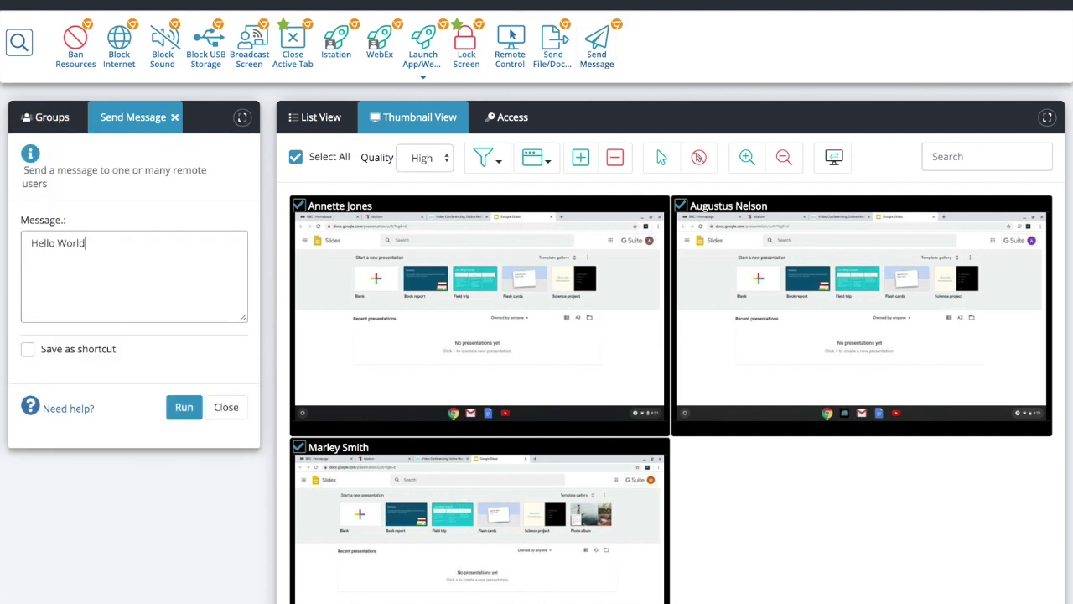
click(183, 407)
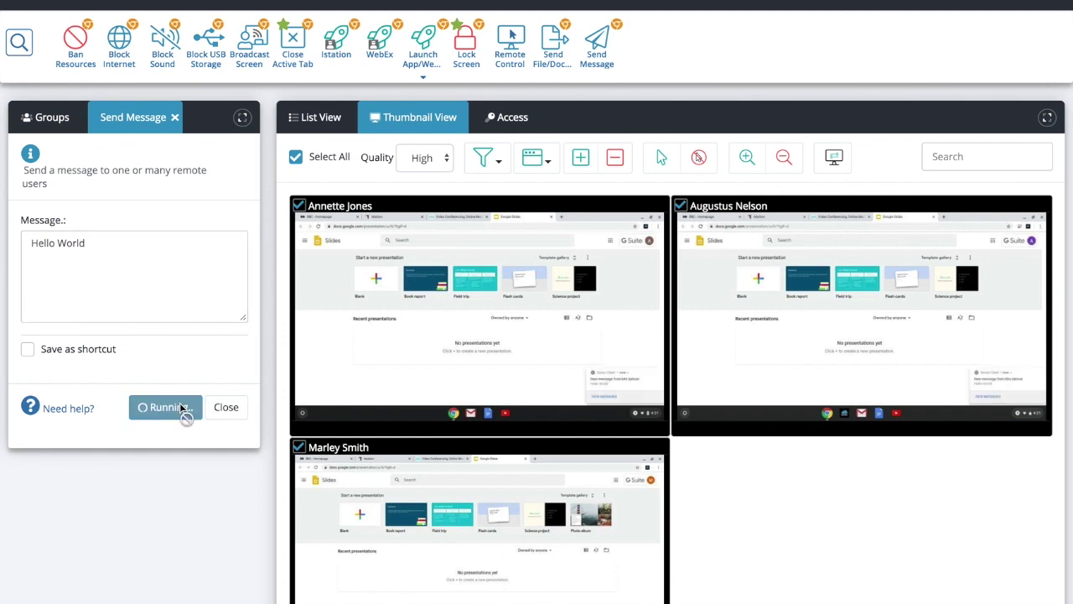
double_click(578, 578)
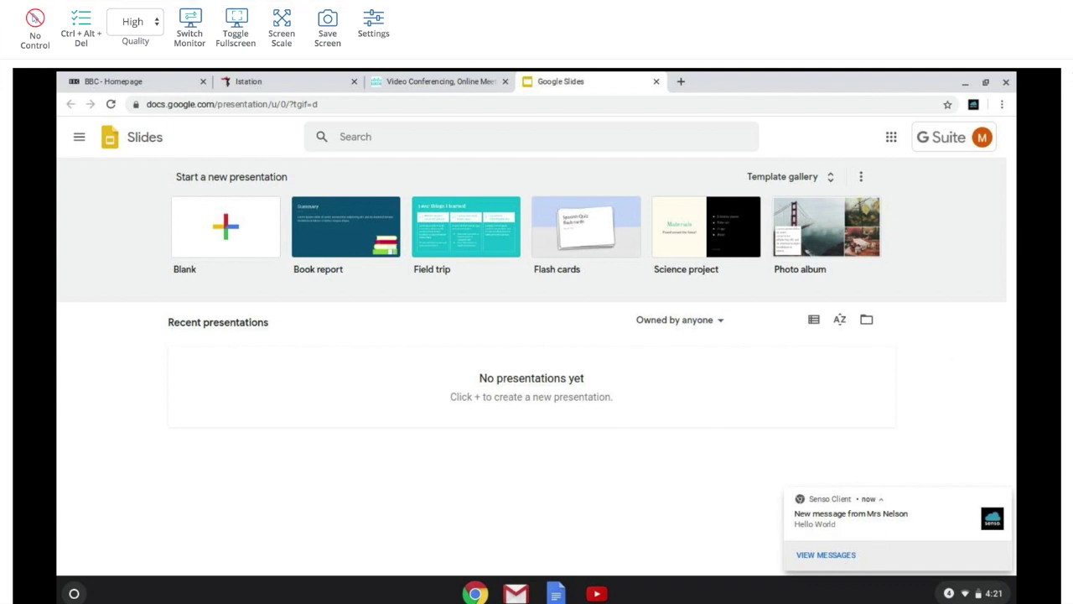
click(1068, 5)
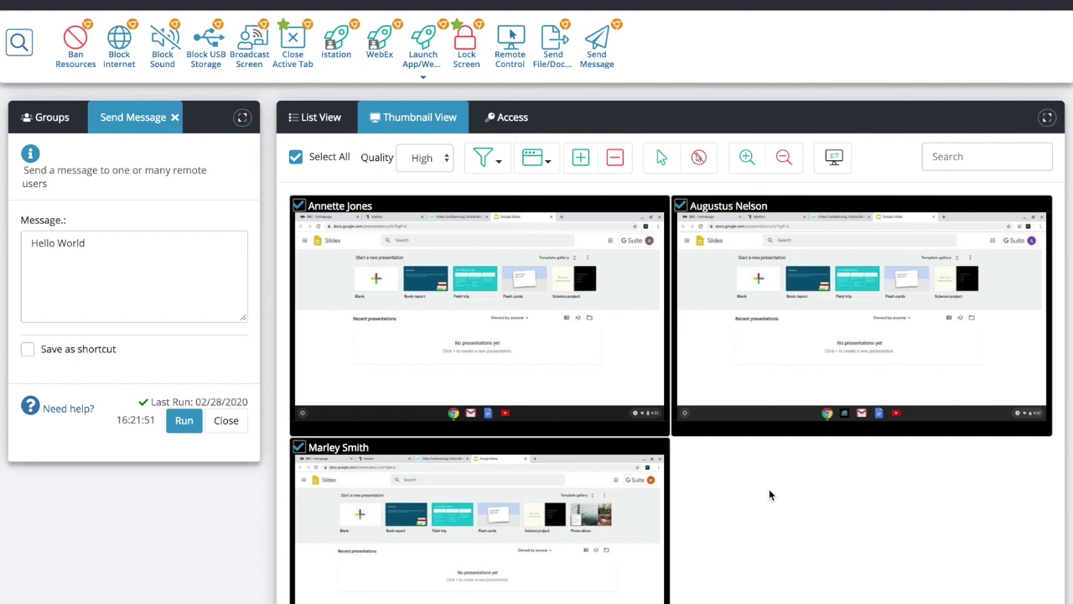
- Take remote control of a student's Chromebook, close Chrome, and expand the app launcher
double_click(747, 359)
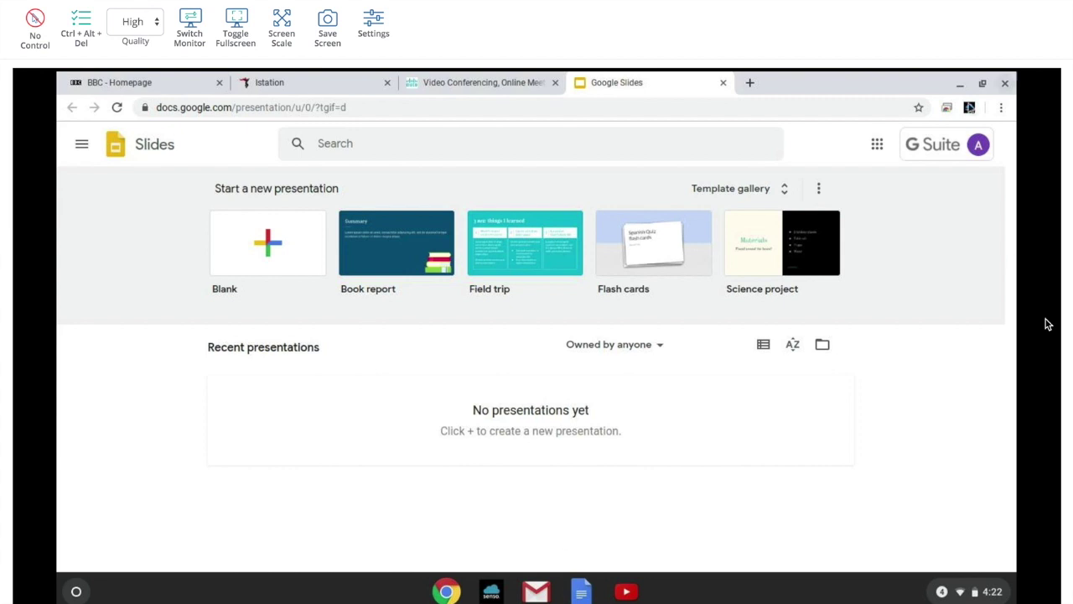
click(1004, 84)
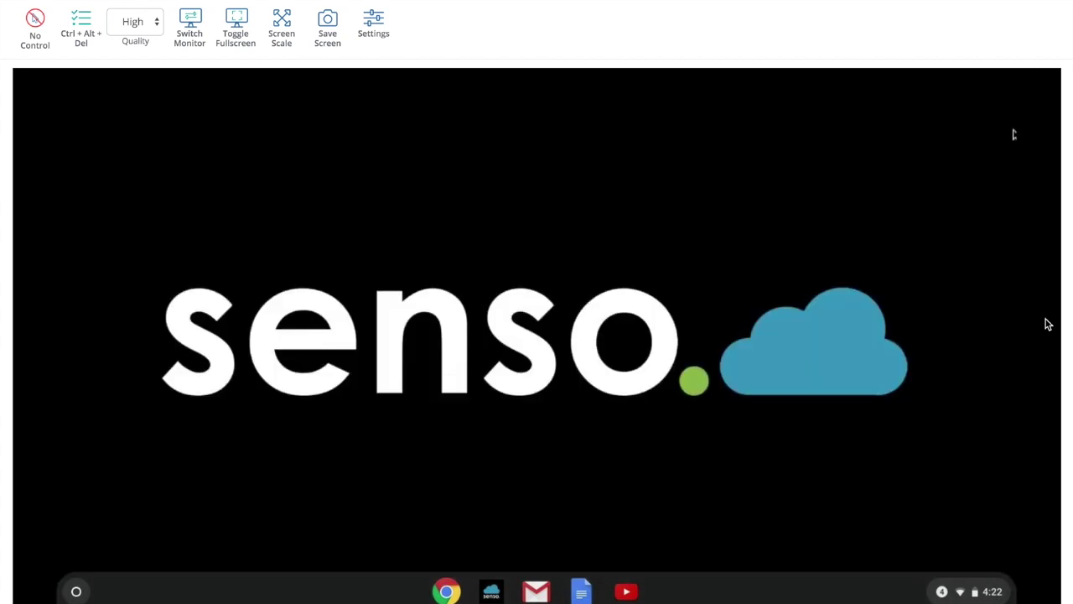
click(75, 590)
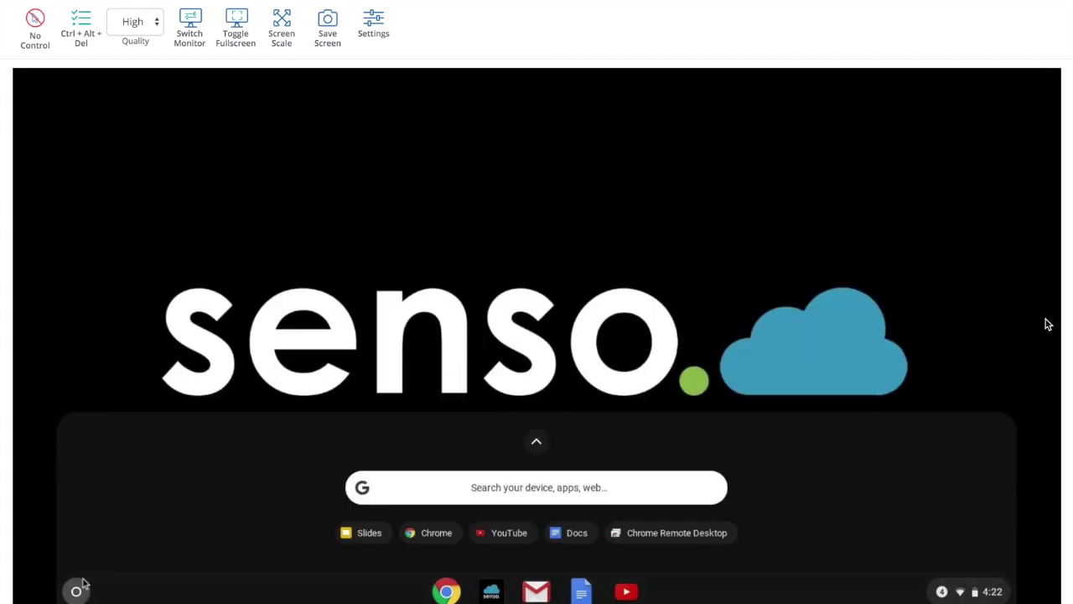
click(541, 439)
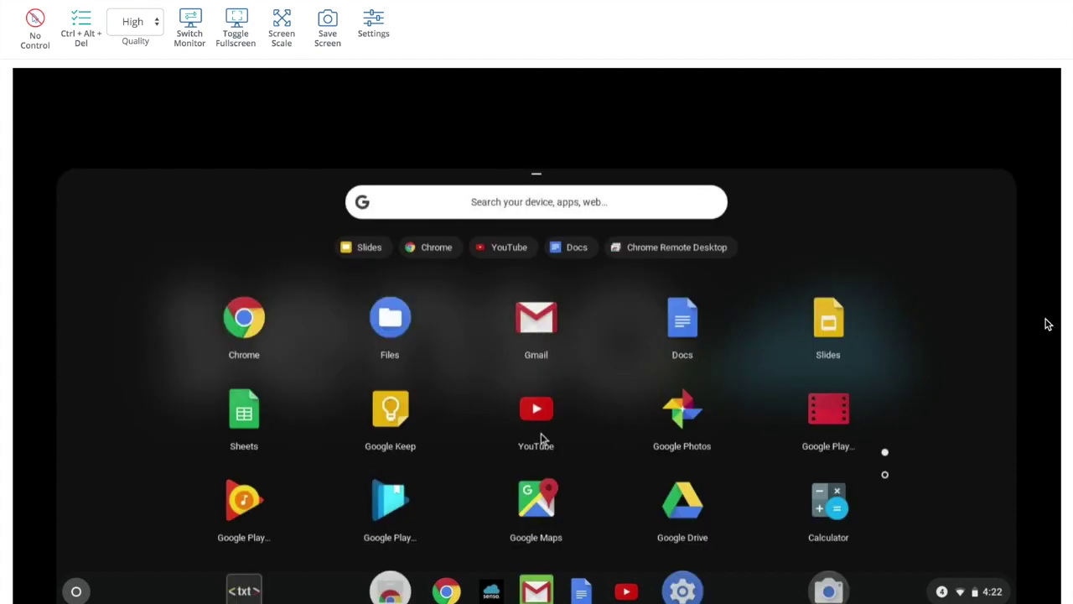
- Dismiss the launcher and desktop menu, then reopen the launcher as the full app grid
key(Escape)
right_click(538, 459)
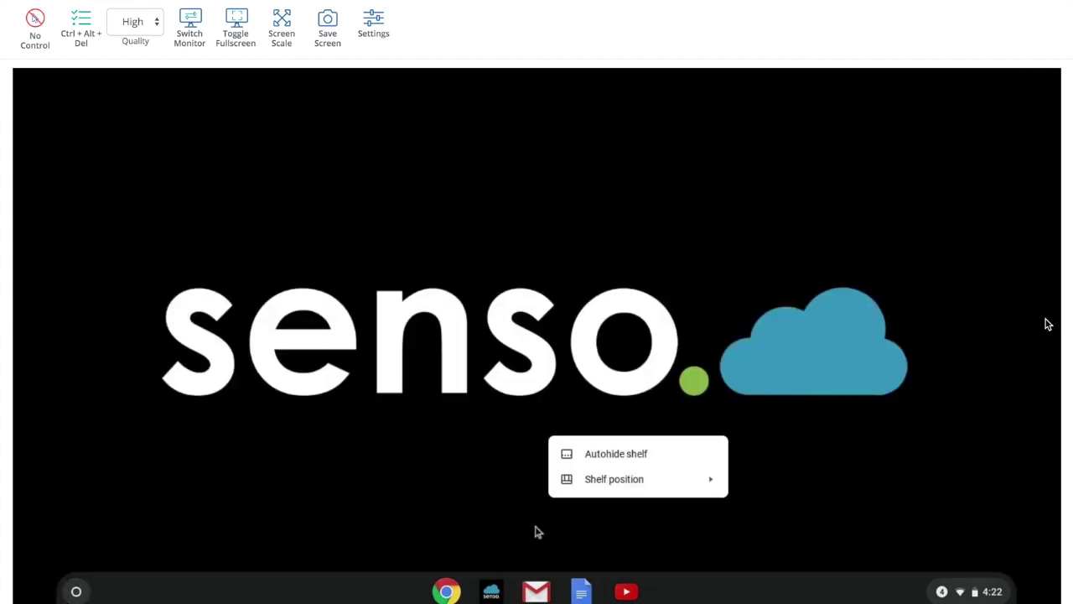
click(399, 539)
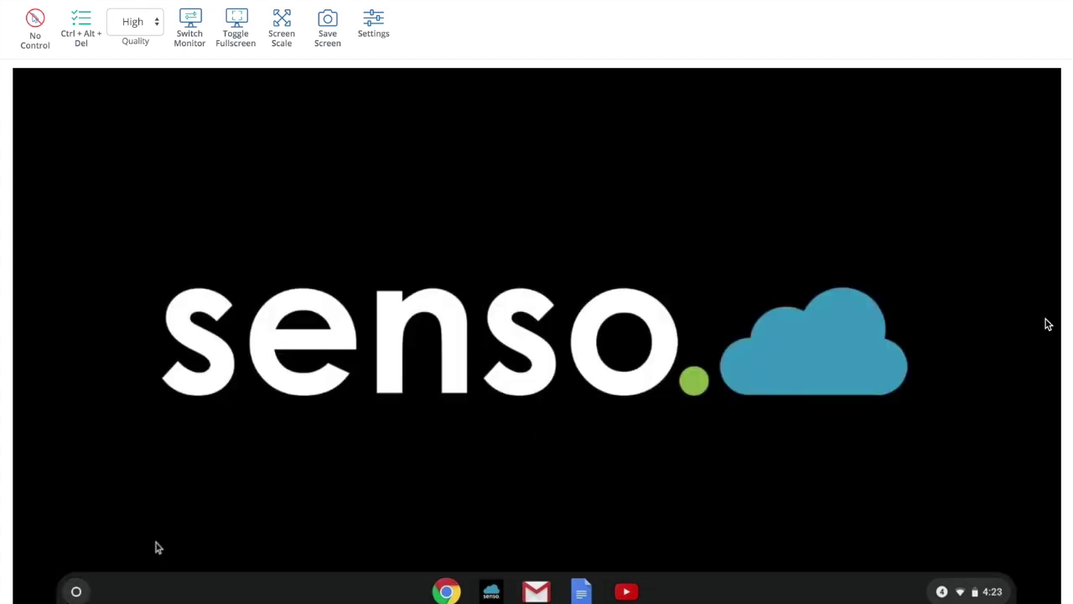
click(76, 591)
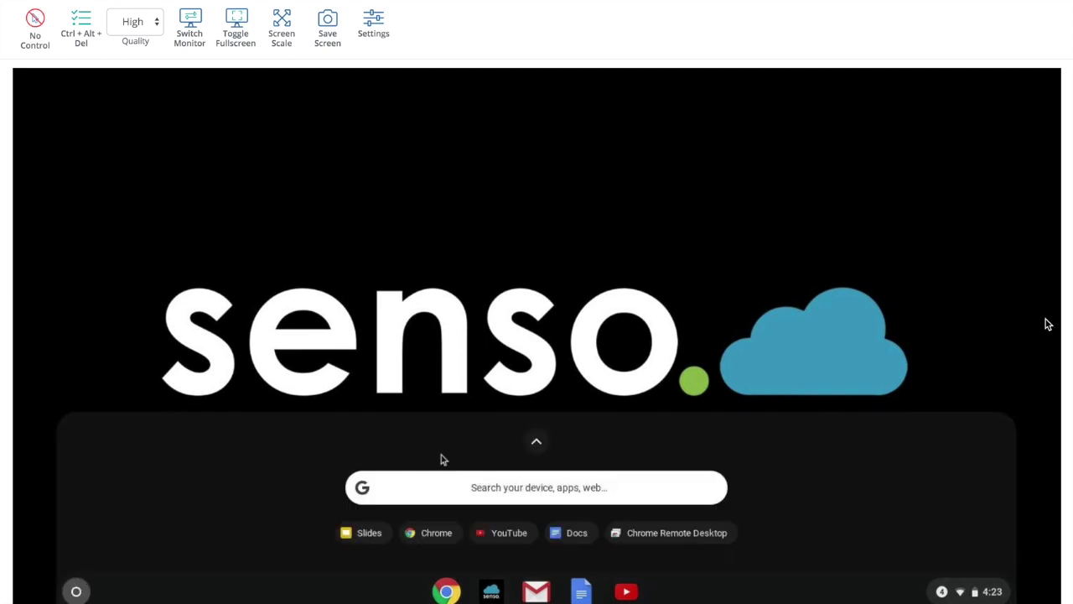
click(547, 436)
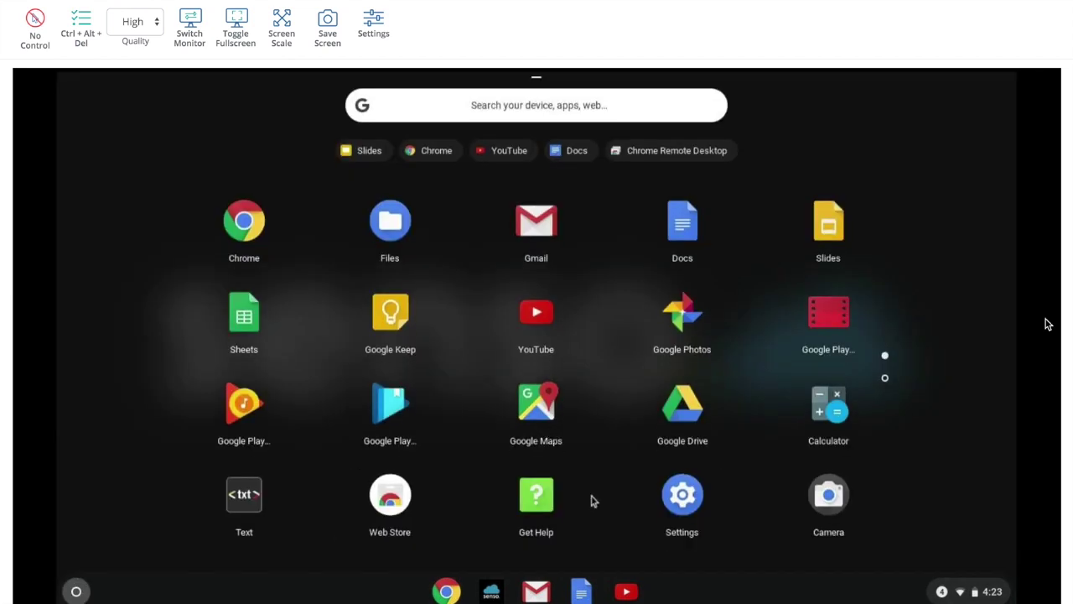